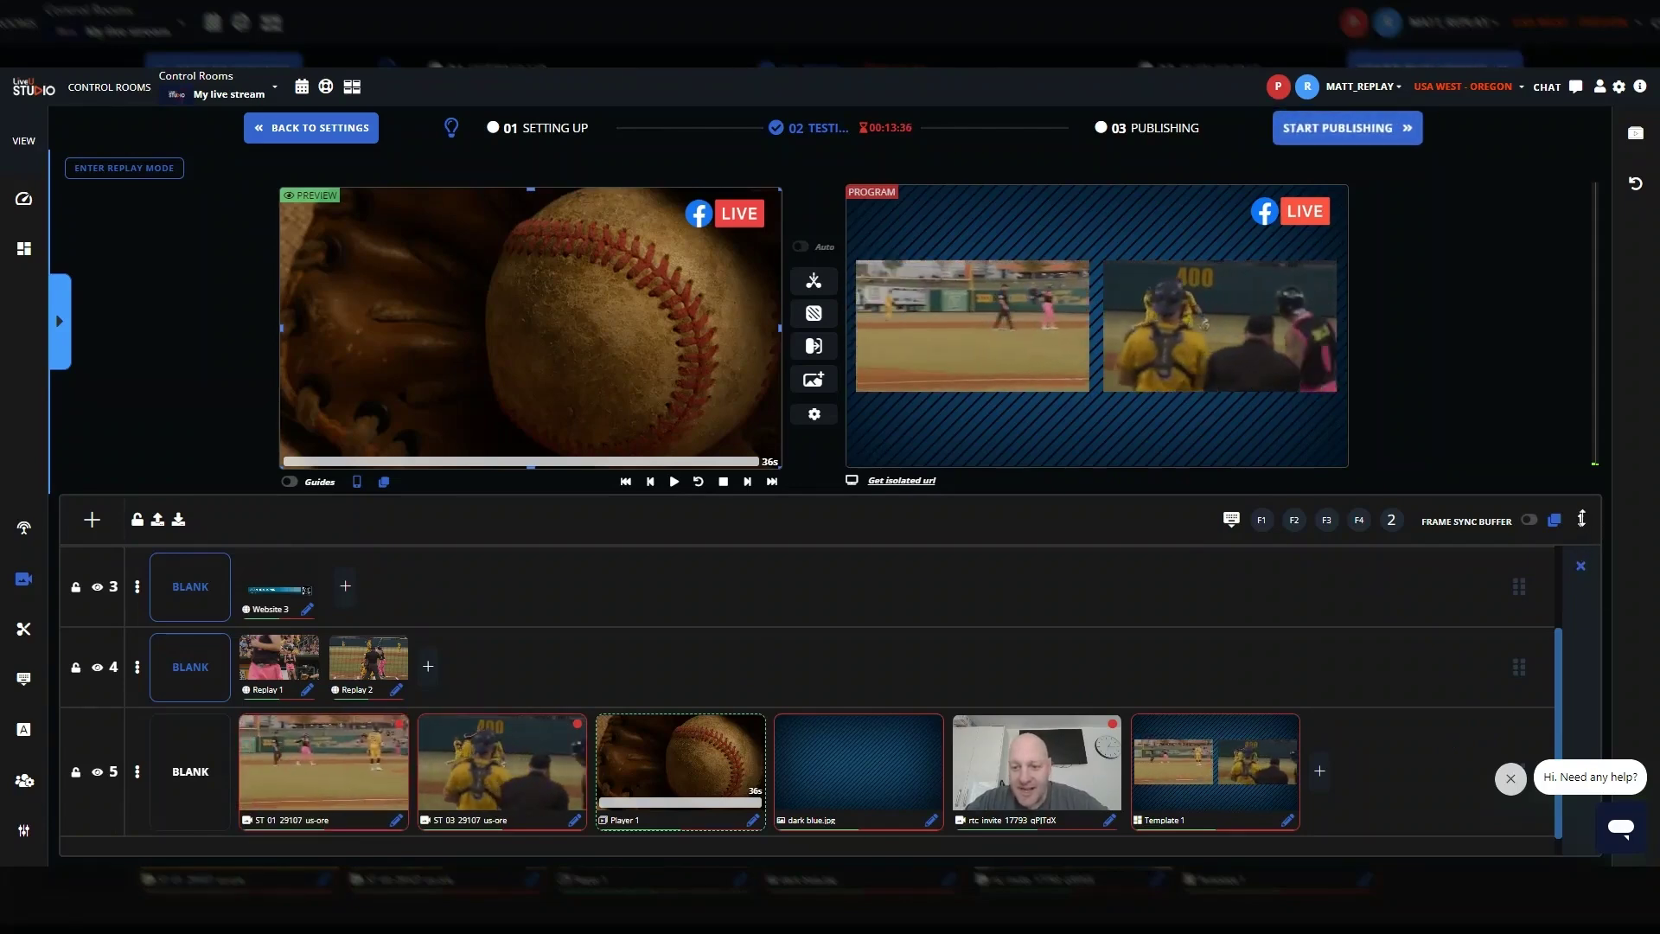
Move the monitor/timeline splitter down so Preview and Program are larger and the layer list shrinks.
{"action": "left_click_drag", "start_coordinate": [1581, 519], "coordinate": [1596, 417]}
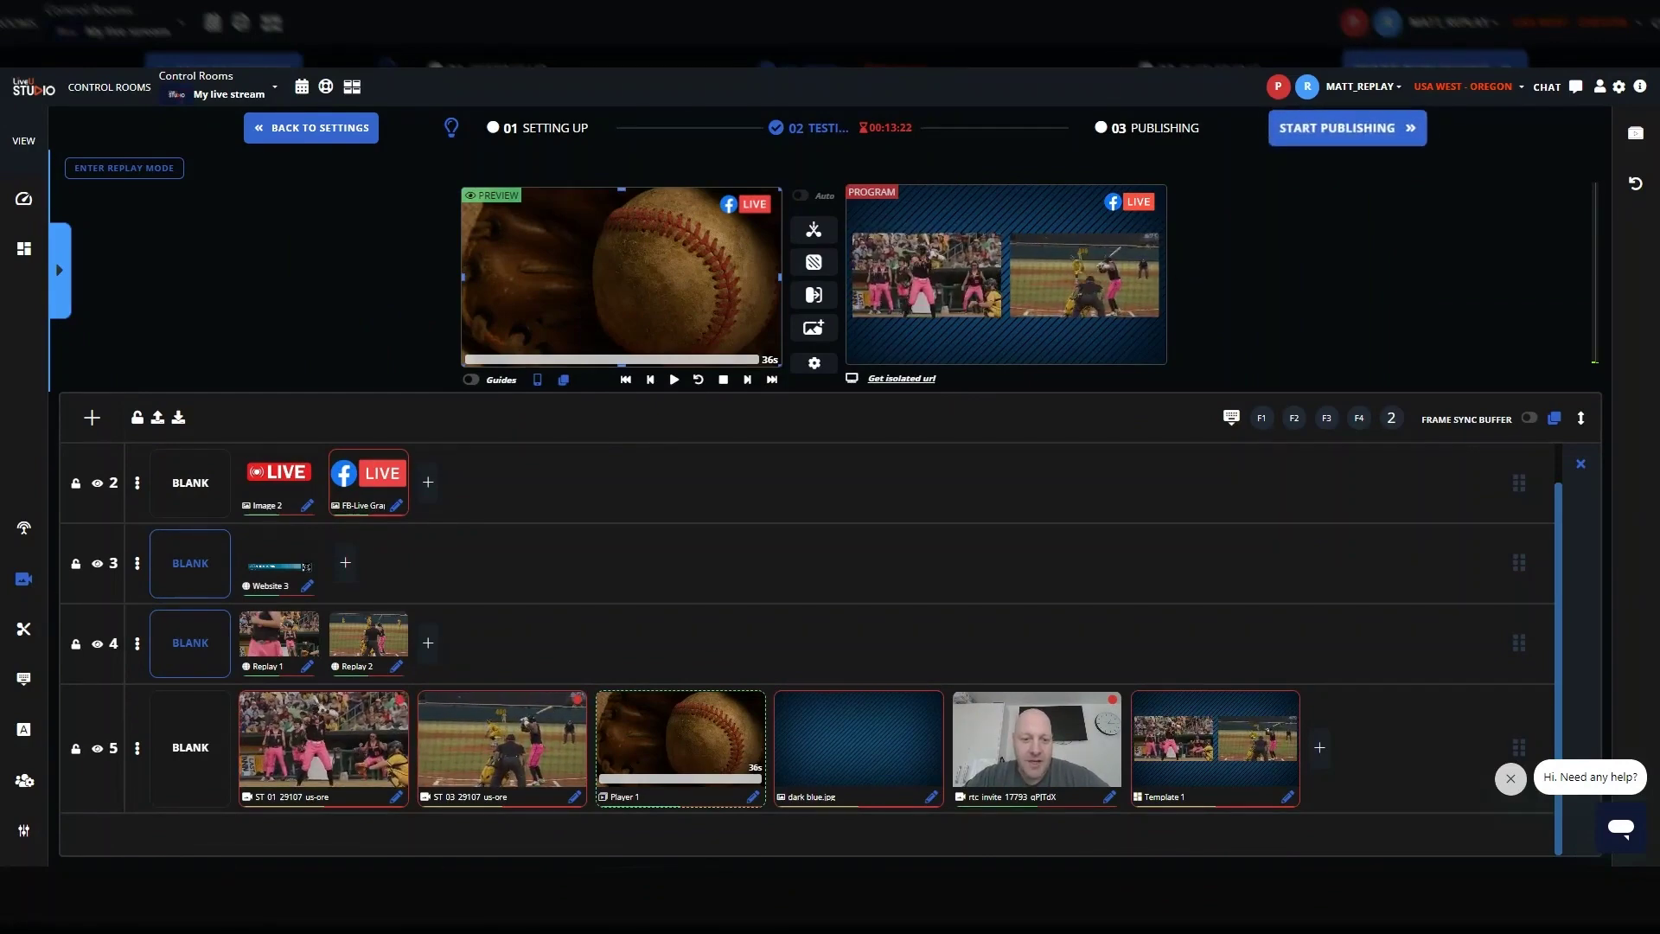
{"action": "left_click_drag", "start_coordinate": [1596, 418], "coordinate": [1601, 529]}
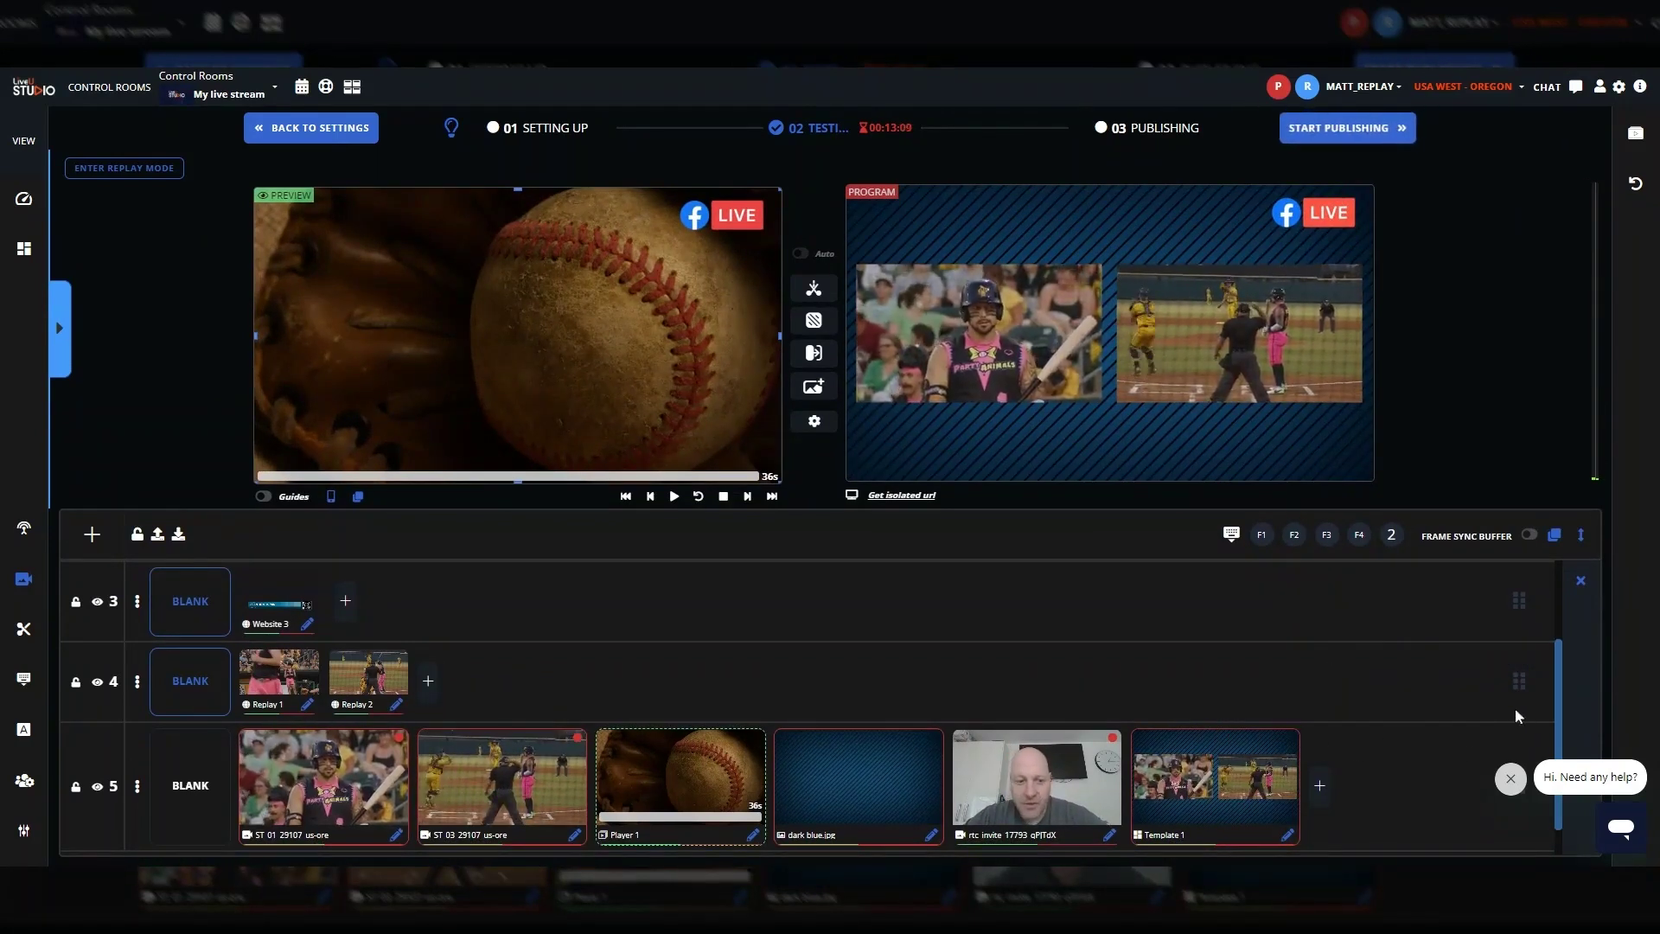
{"action": "left_click", "coordinate": [139, 784]}
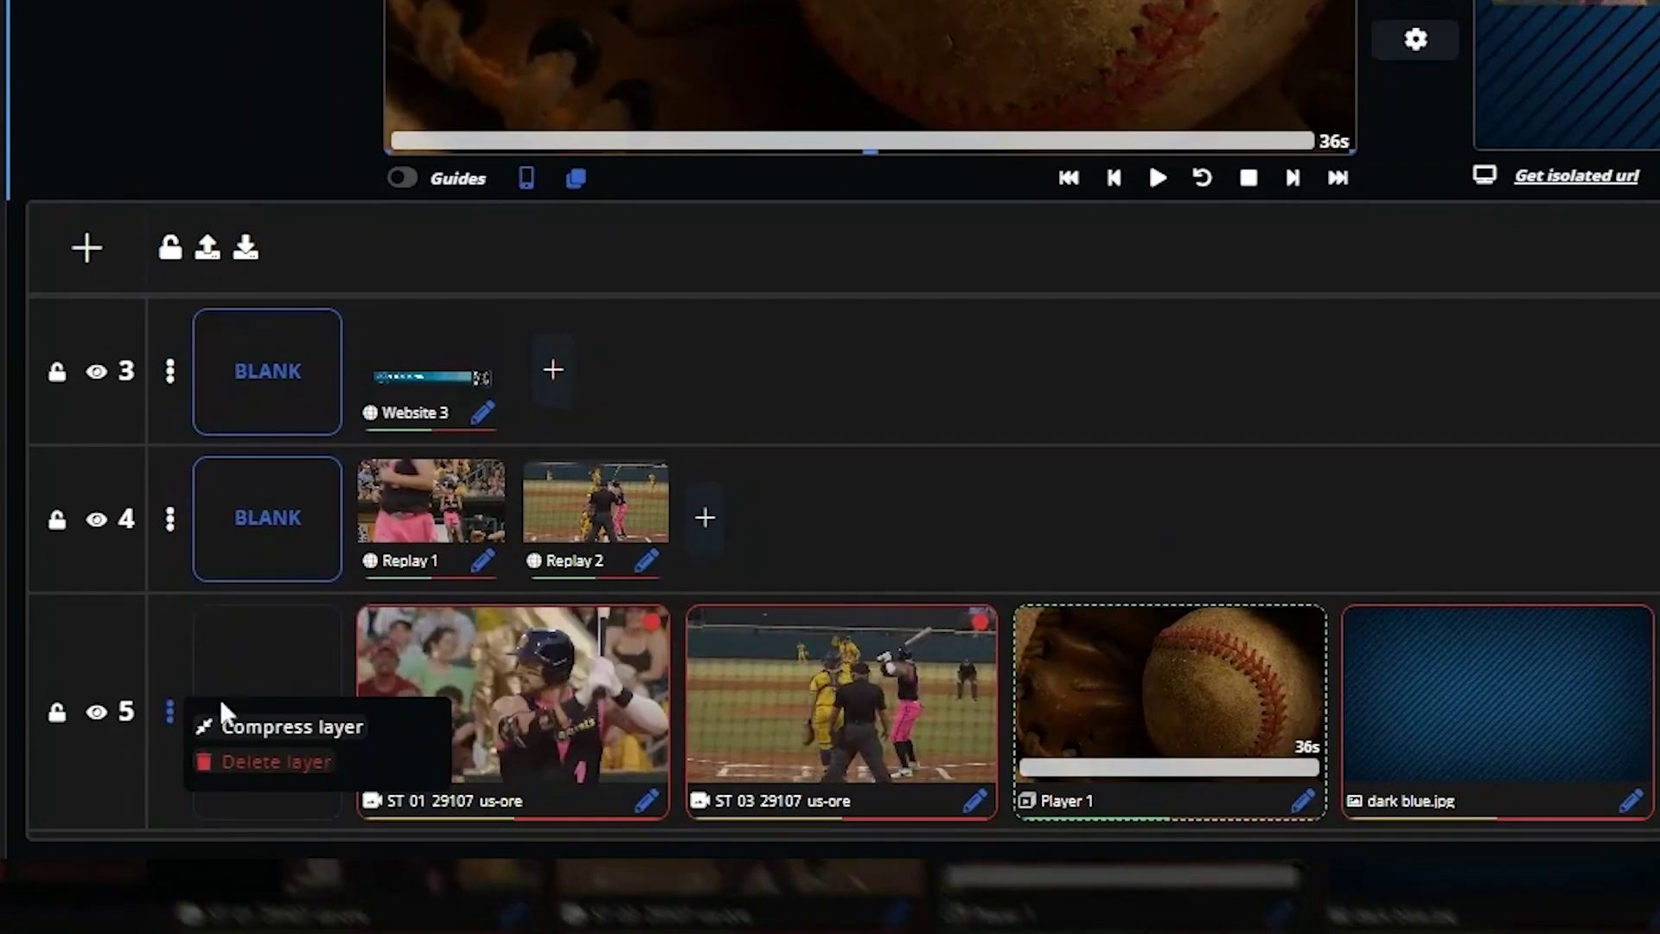
{"action": "left_click", "coordinate": [268, 731]}
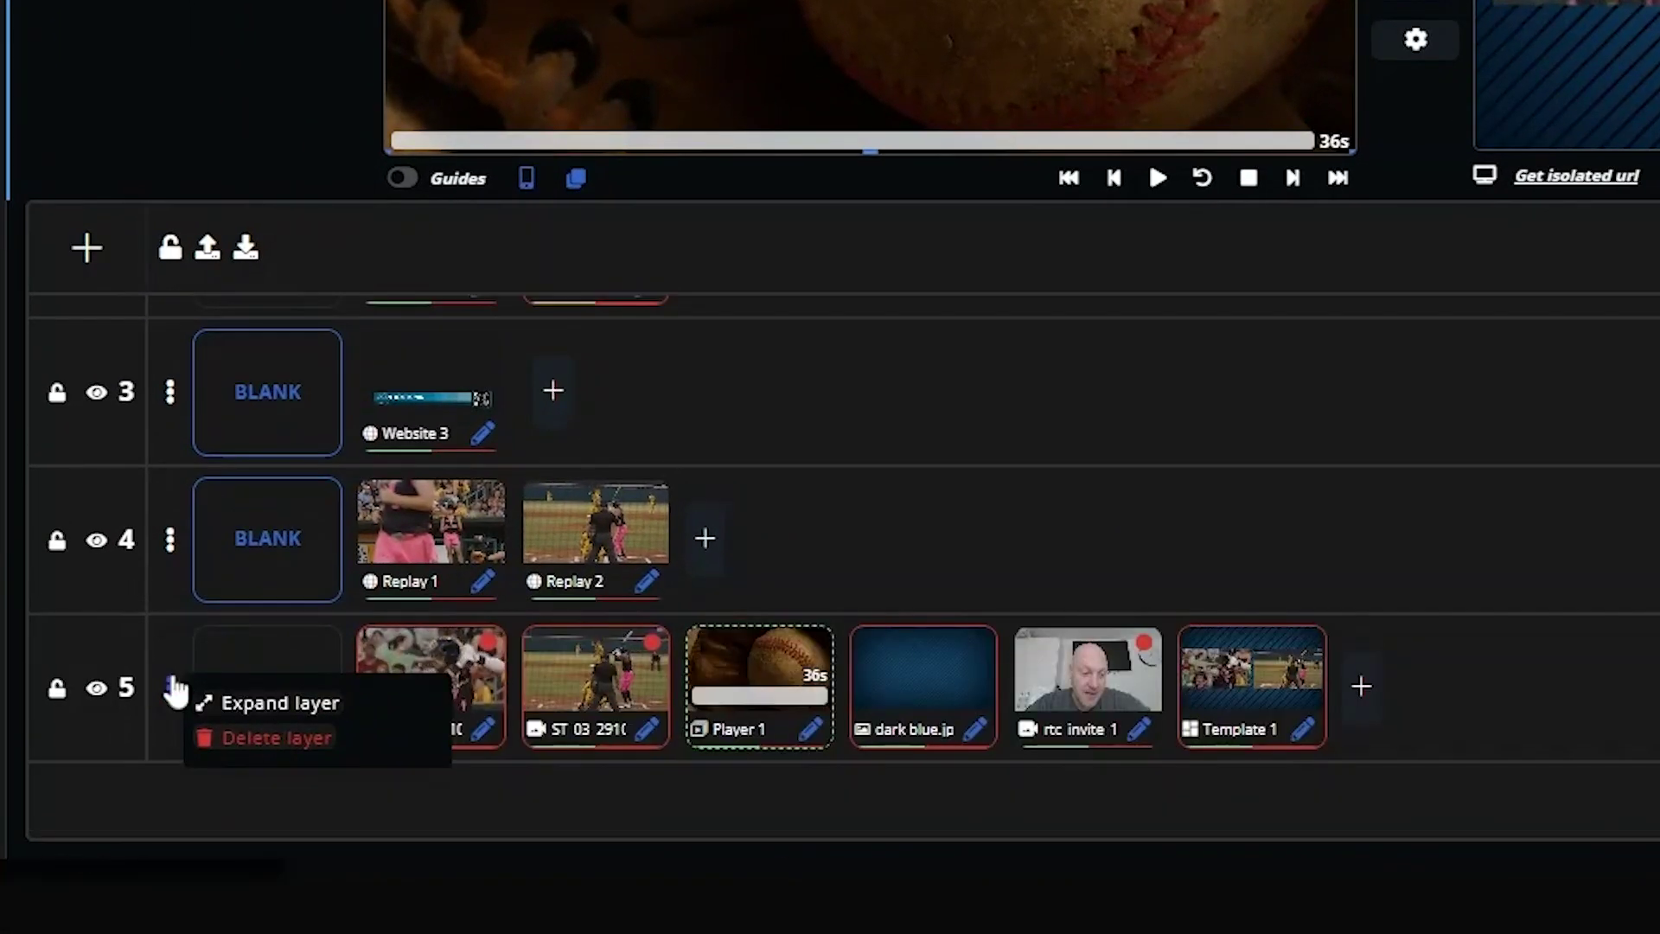
{"action": "left_click", "coordinate": [226, 702]}
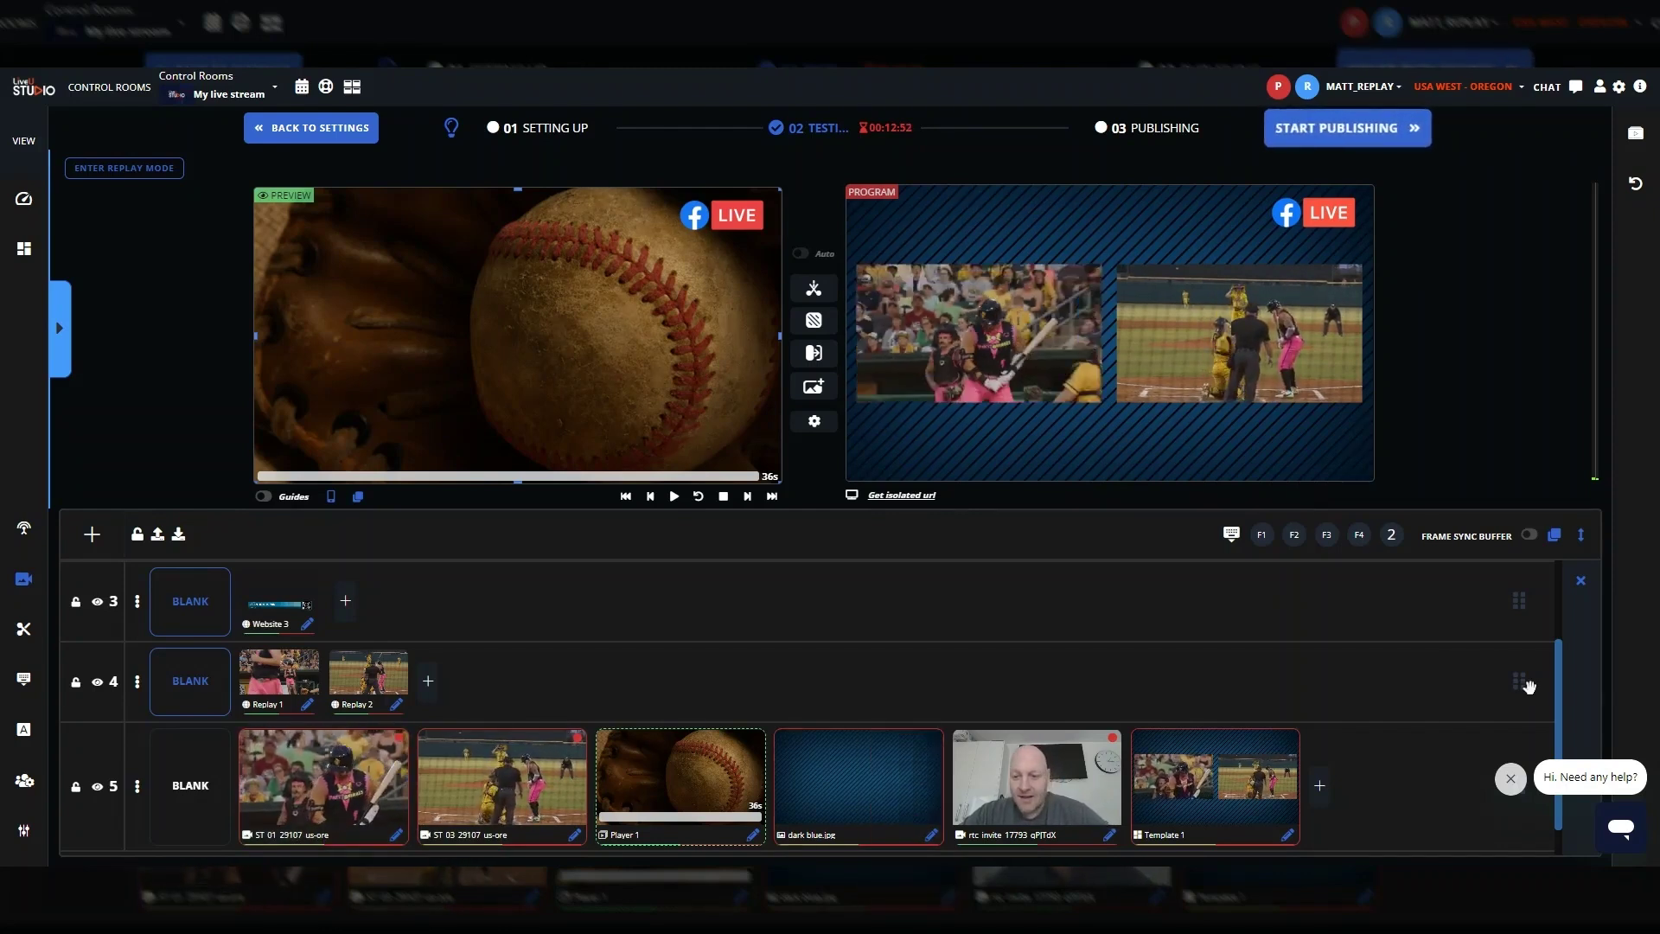
{"action": "left_click_drag", "start_coordinate": [1526, 686], "coordinate": [1530, 722]}
Turn off the eye on lower-thirds layer 1 so it disappears from Program.
{"action": "scroll", "coordinate": [1174, 682], "scroll_direction": "down", "scroll_amount": 1}
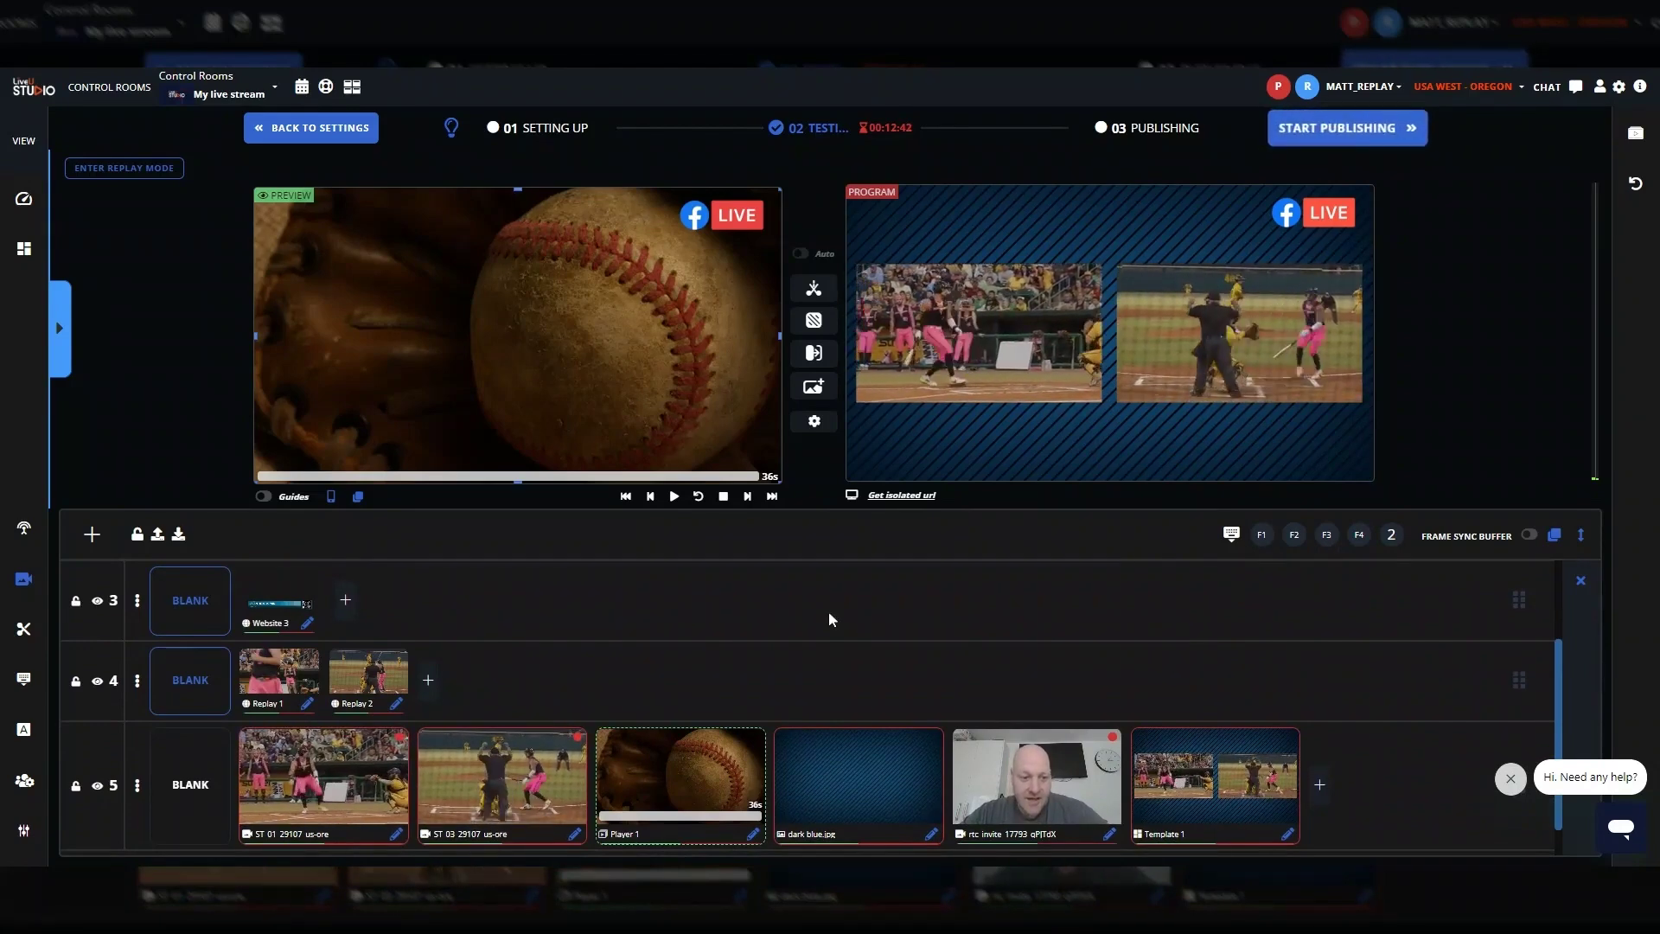
{"action": "scroll", "coordinate": [830, 616], "scroll_direction": "up", "scroll_amount": 1}
{"action": "scroll", "coordinate": [485, 643], "scroll_direction": "up", "scroll_amount": 1}
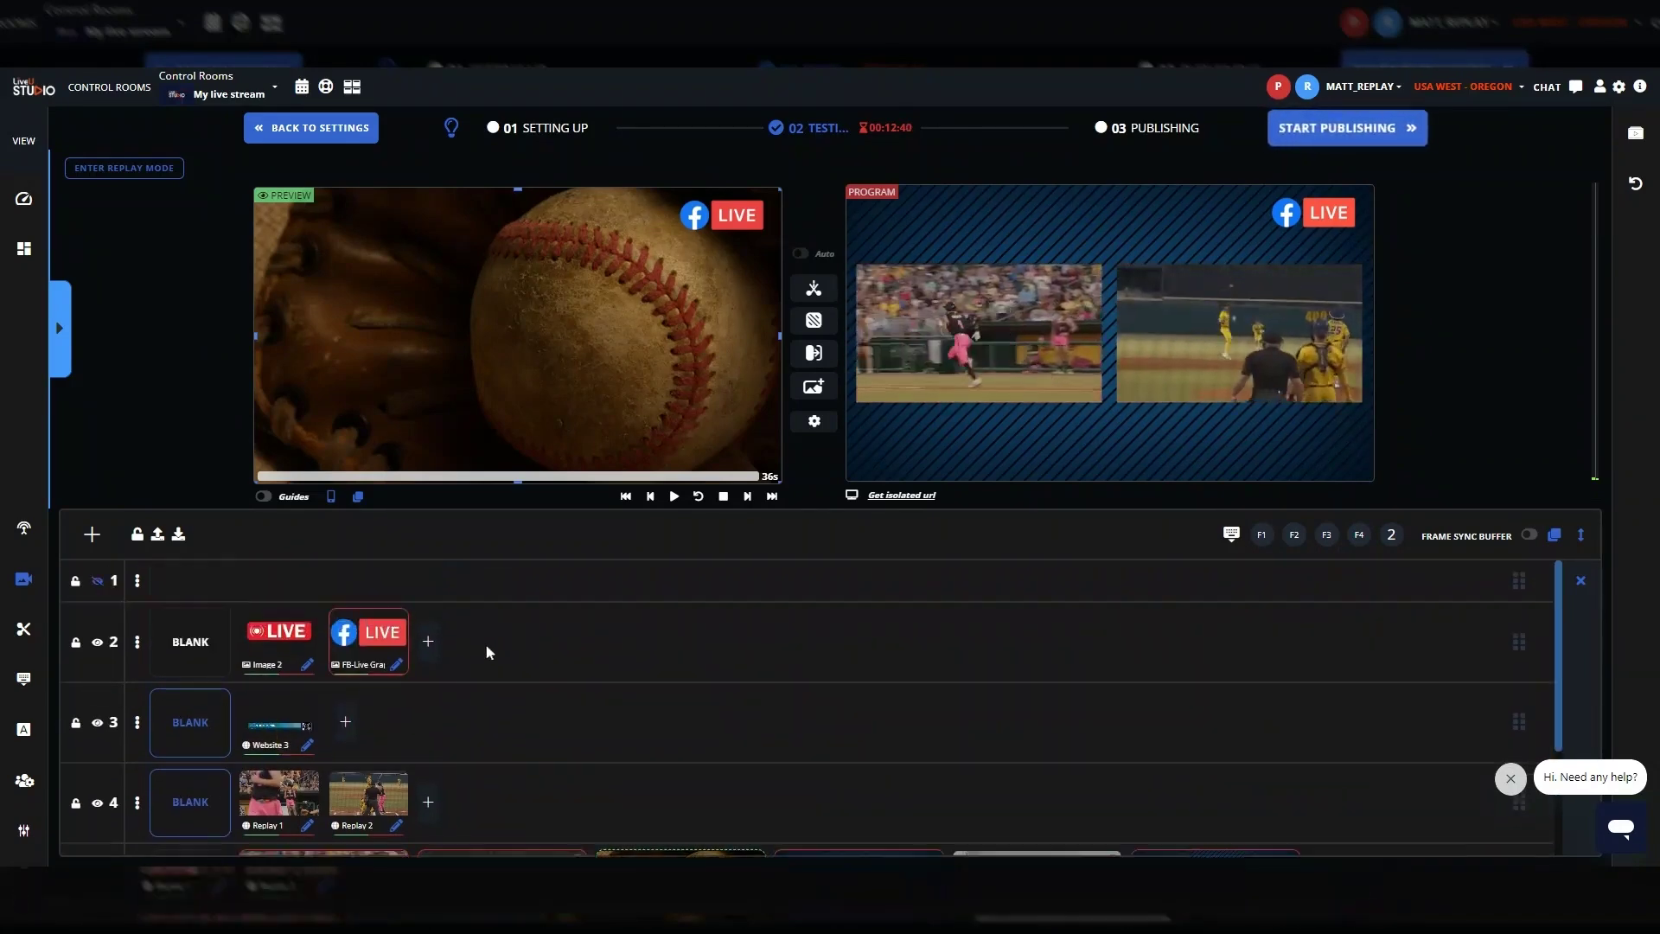
{"action": "scroll", "coordinate": [98, 586], "scroll_direction": "up", "scroll_amount": 1}
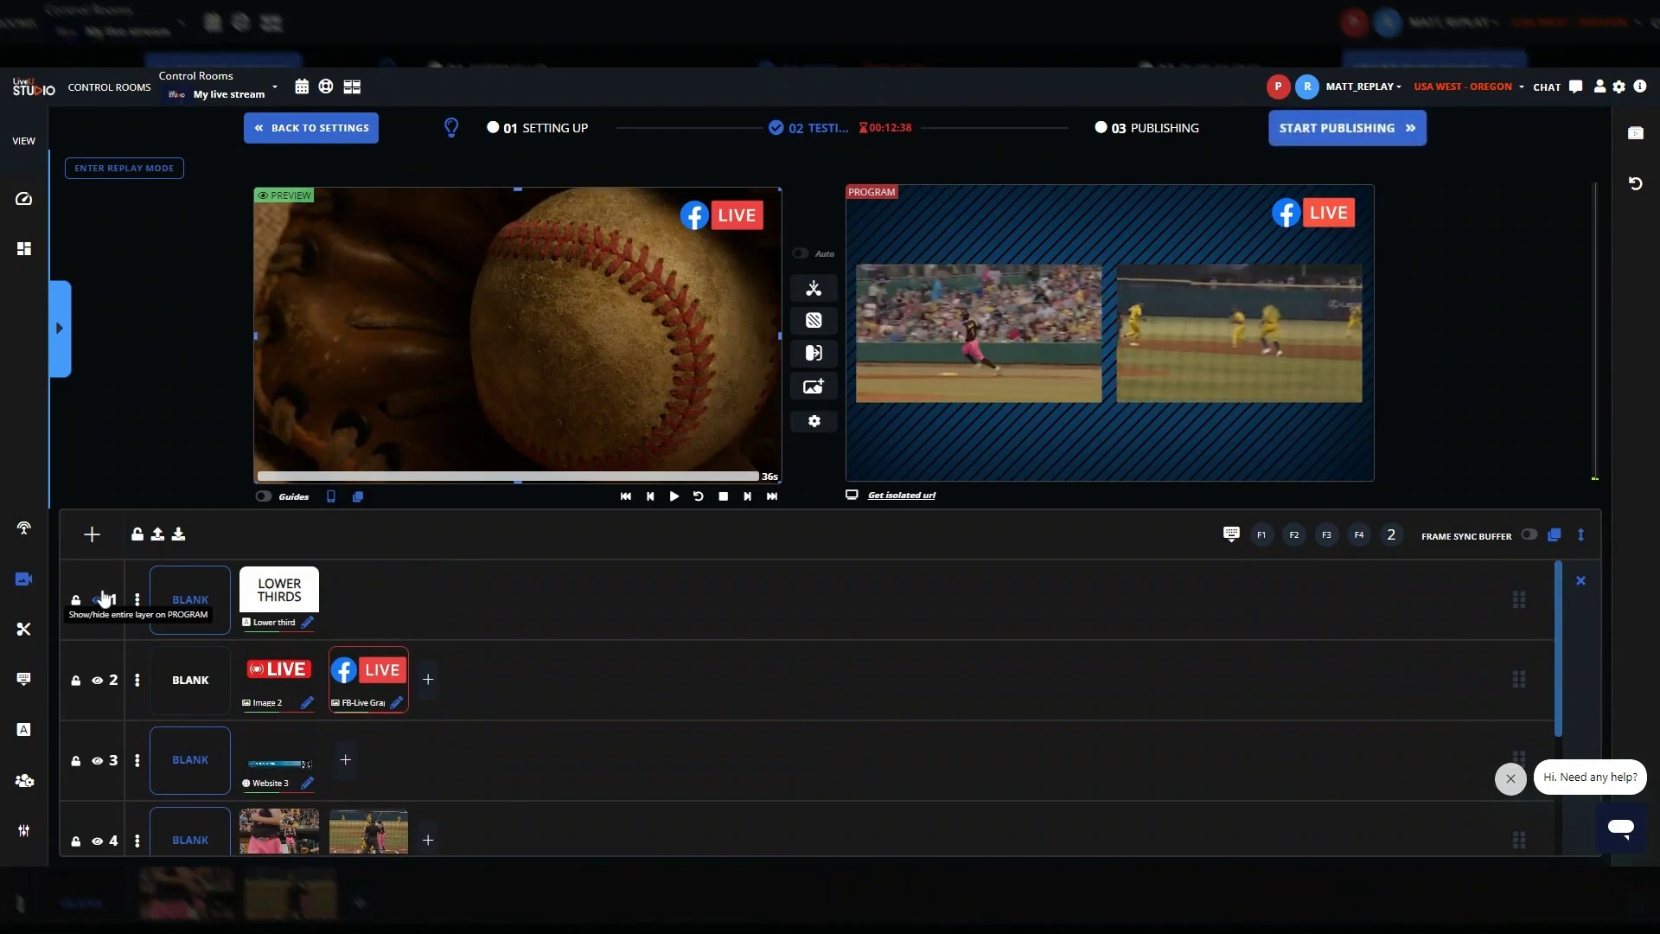
{"action": "left_click", "coordinate": [101, 597]}
{"action": "scroll", "coordinate": [707, 667], "scroll_direction": "down", "scroll_amount": 2}
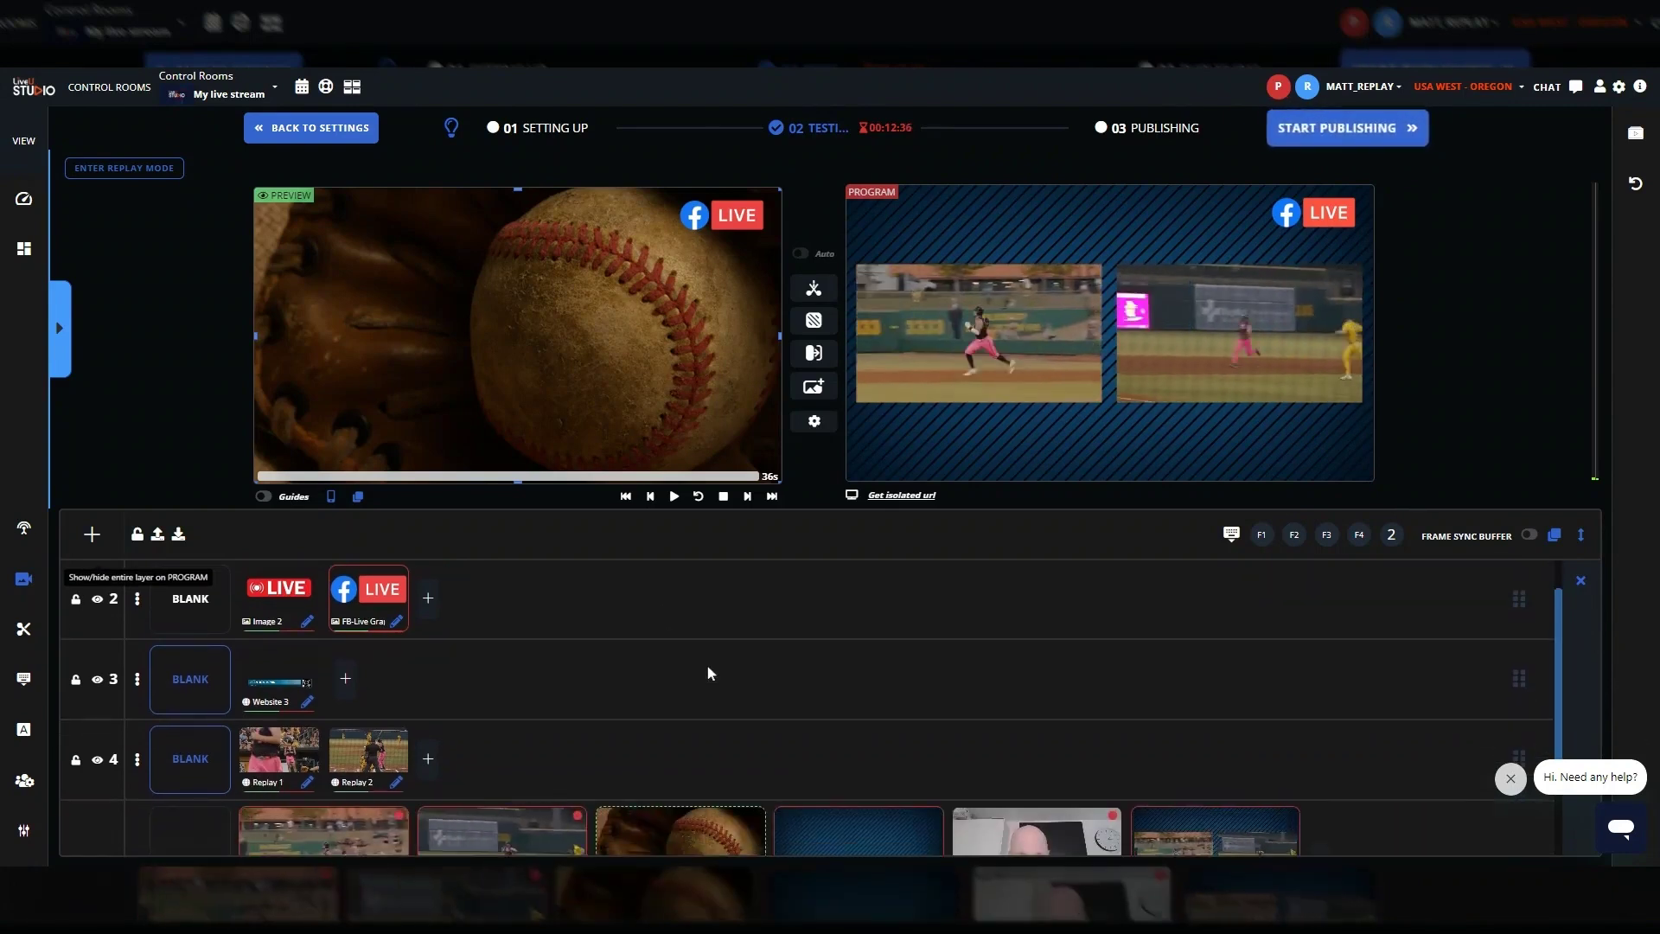
{"action": "scroll", "coordinate": [707, 664], "scroll_direction": "down", "scroll_amount": 1}
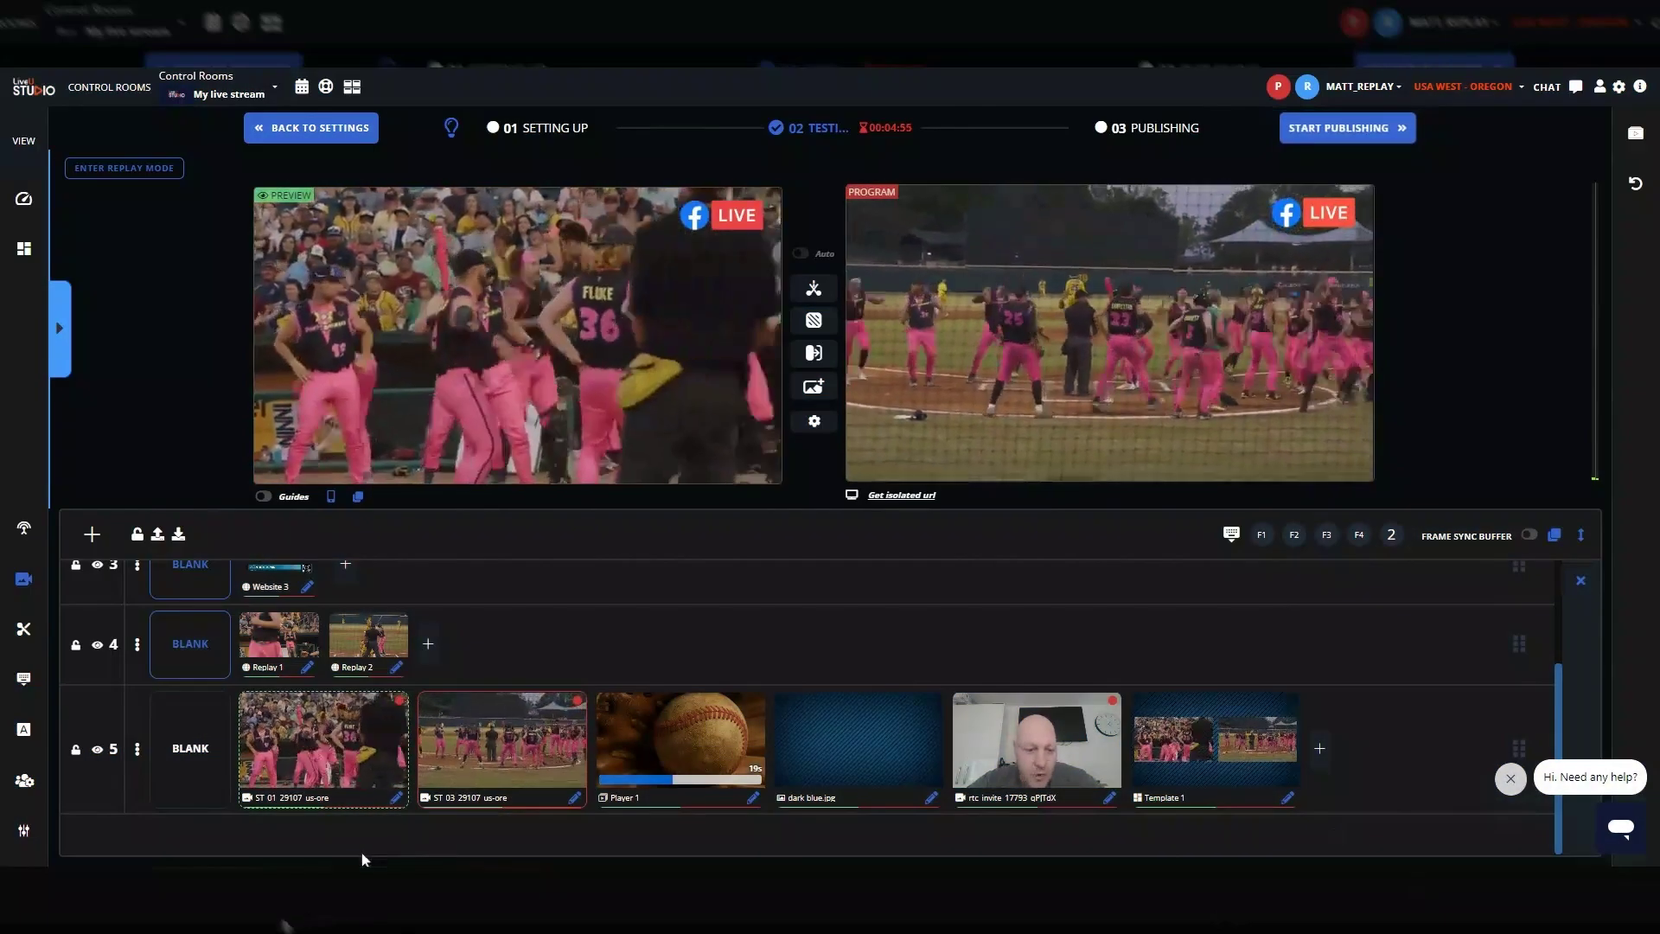
{"action": "mouse_move", "coordinate": [278, 778]}
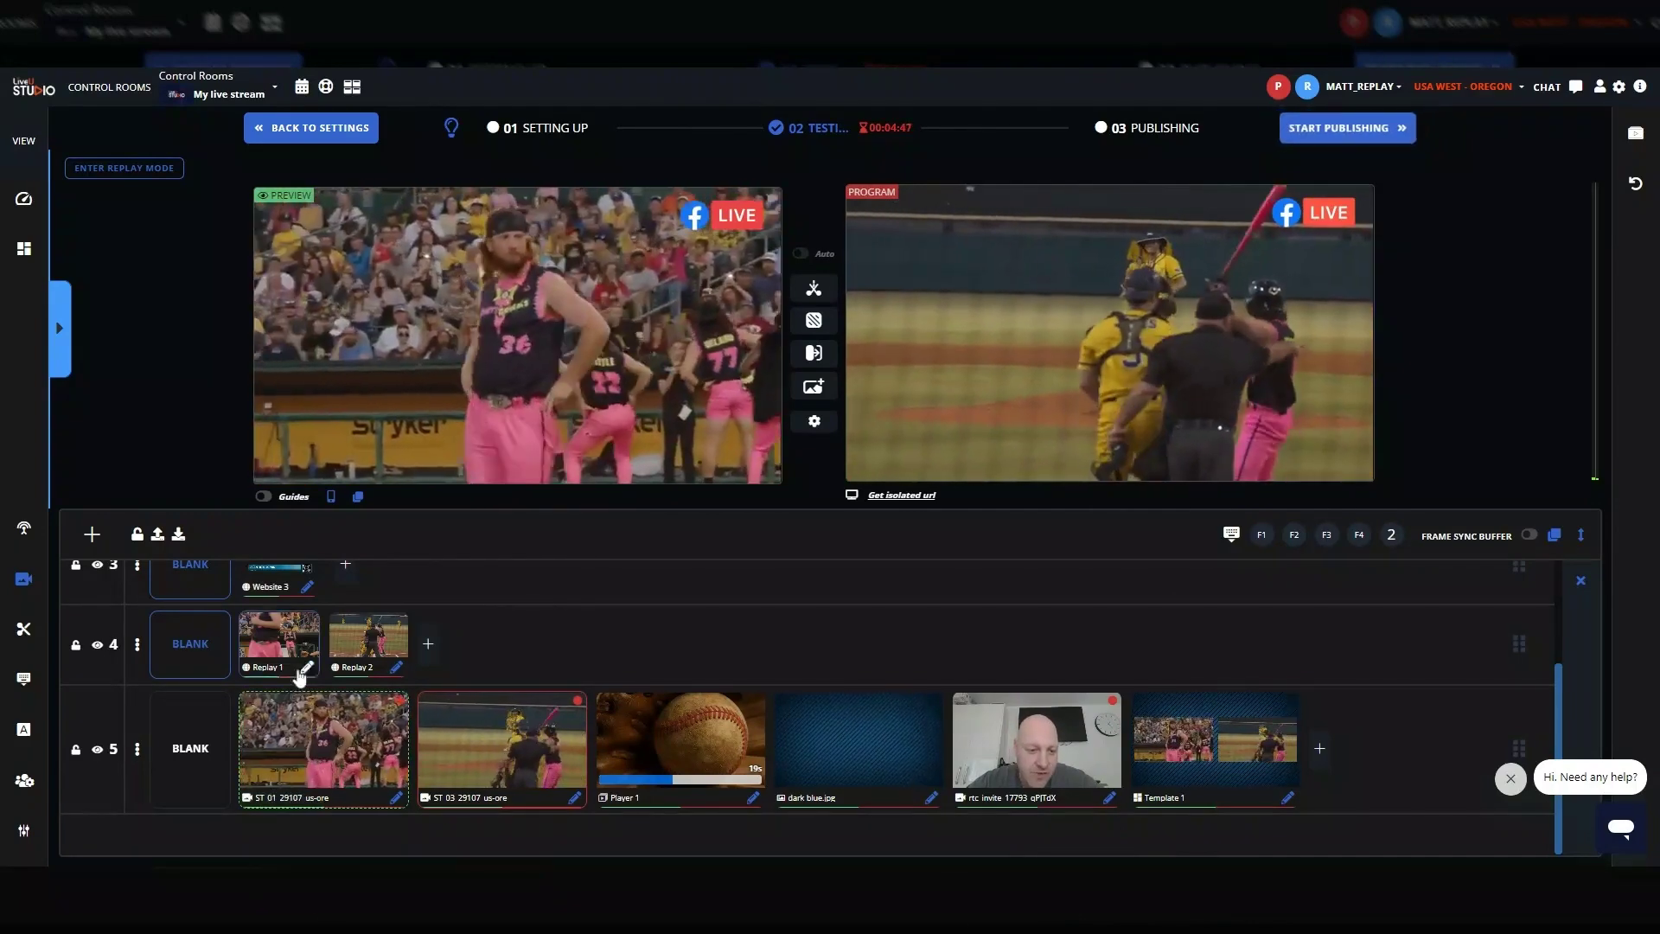
{"action": "scroll", "coordinate": [538, 638], "scroll_direction": "up", "scroll_amount": 3}
{"action": "mouse_move", "coordinate": [248, 671]}
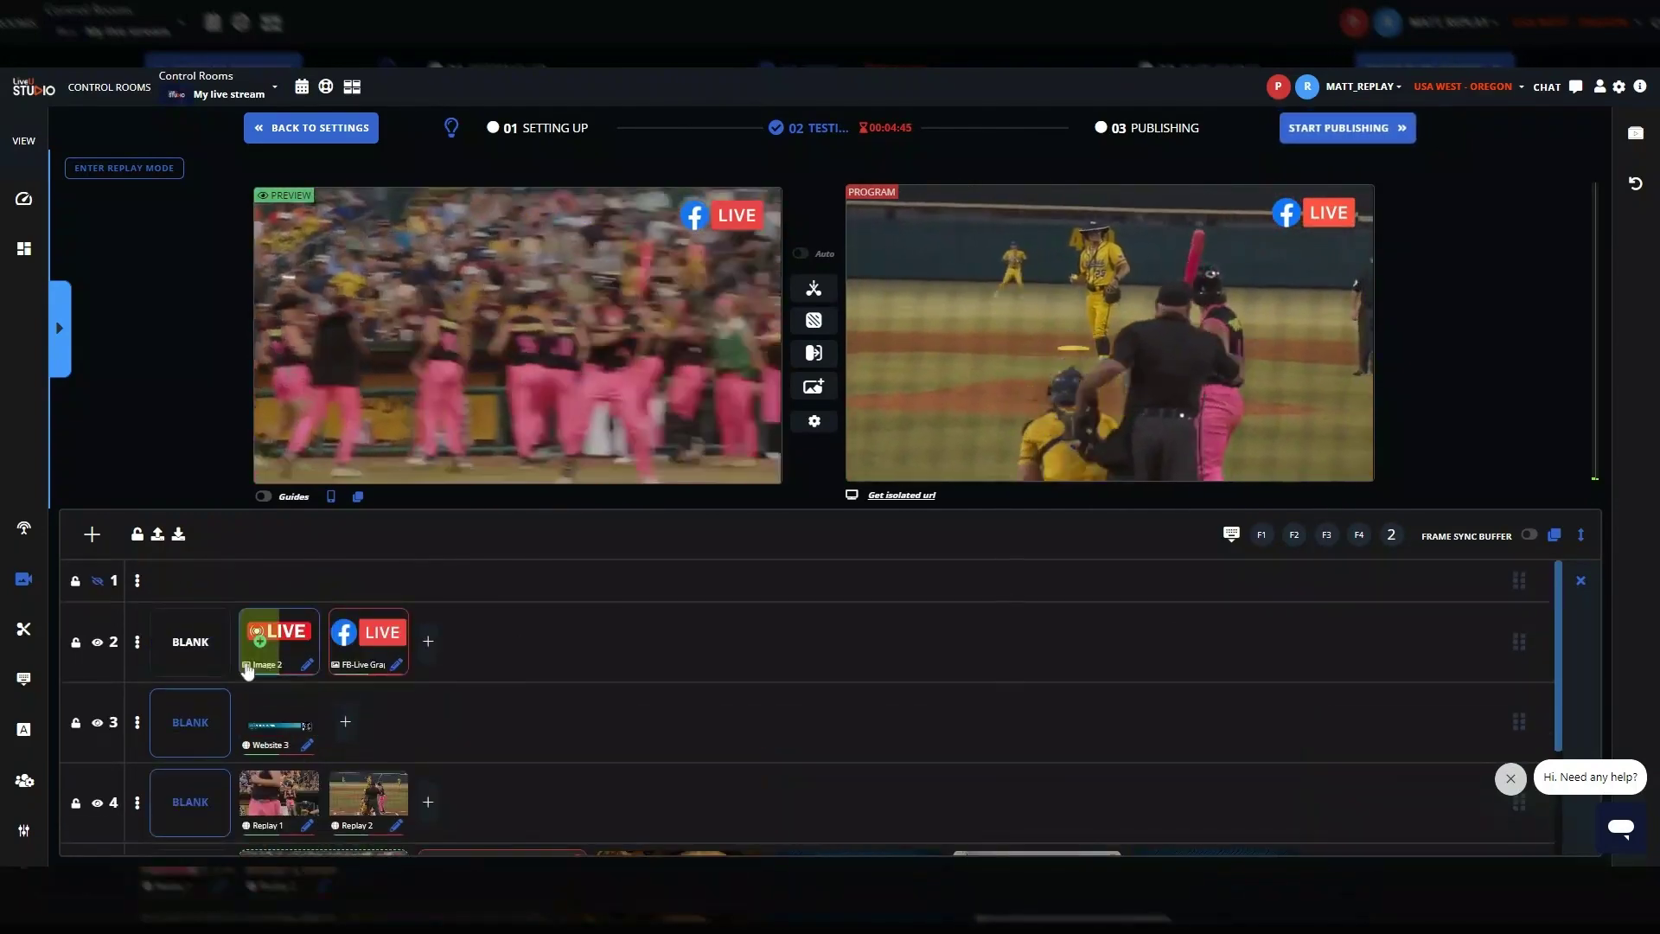
{"action": "scroll", "coordinate": [459, 672], "scroll_direction": "down", "scroll_amount": 3}
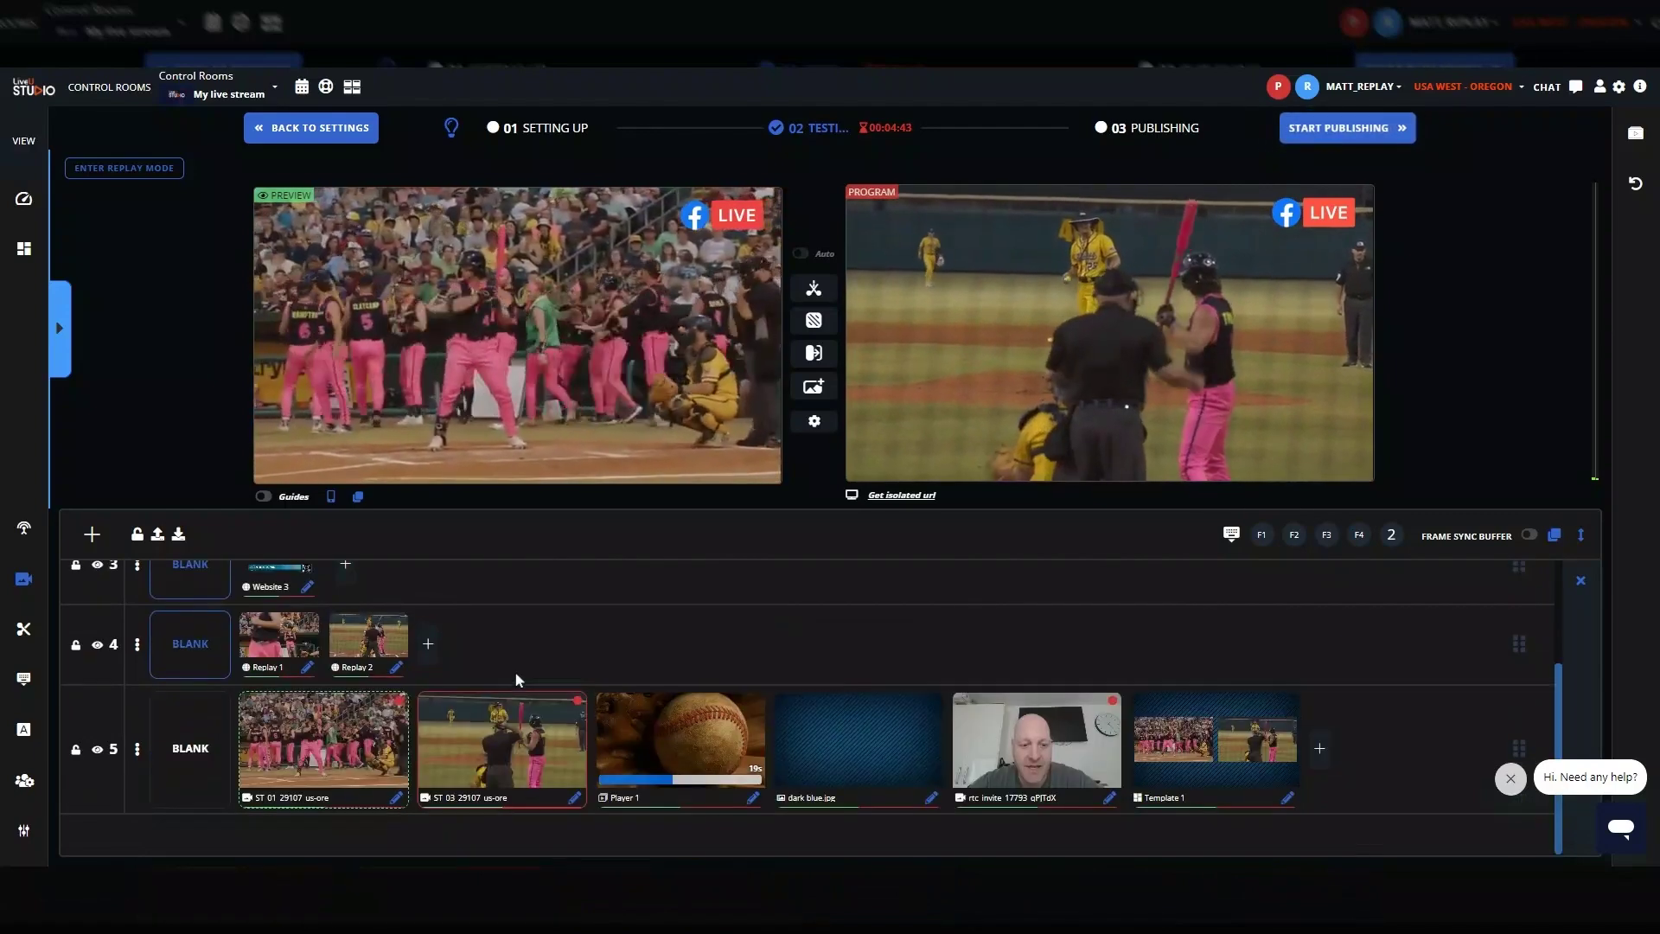
{"action": "mouse_move", "coordinate": [311, 738]}
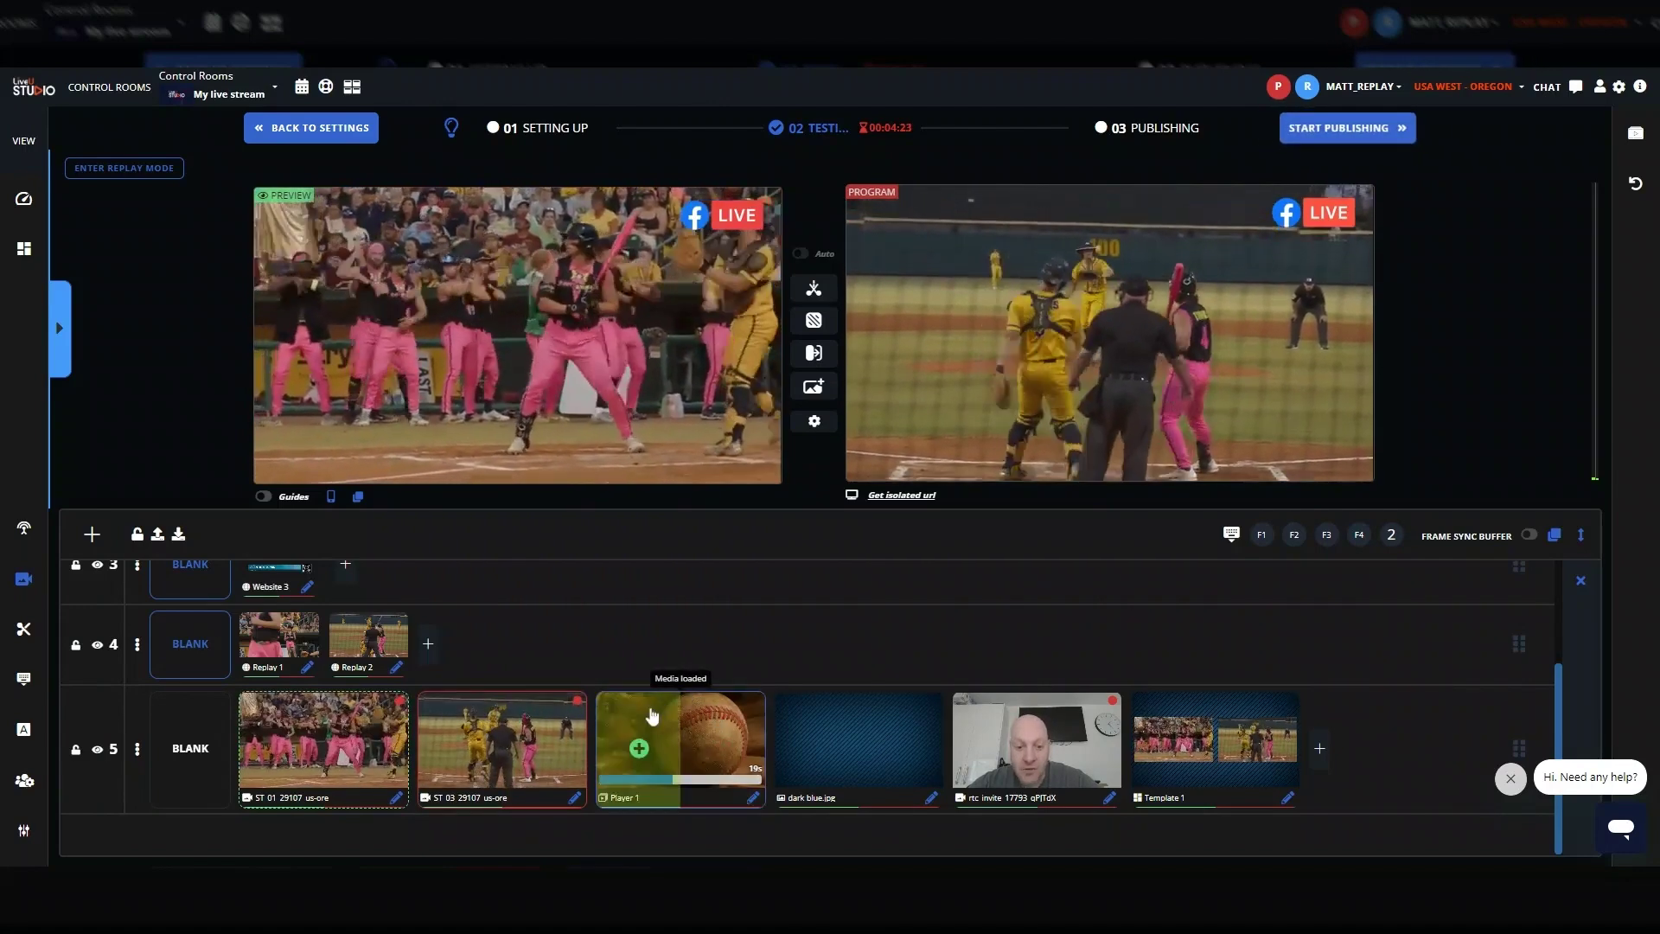
Load the Player 1 baseball clip into Preview and take it to Program with the Graphic transition.
{"action": "left_click", "coordinate": [644, 729]}
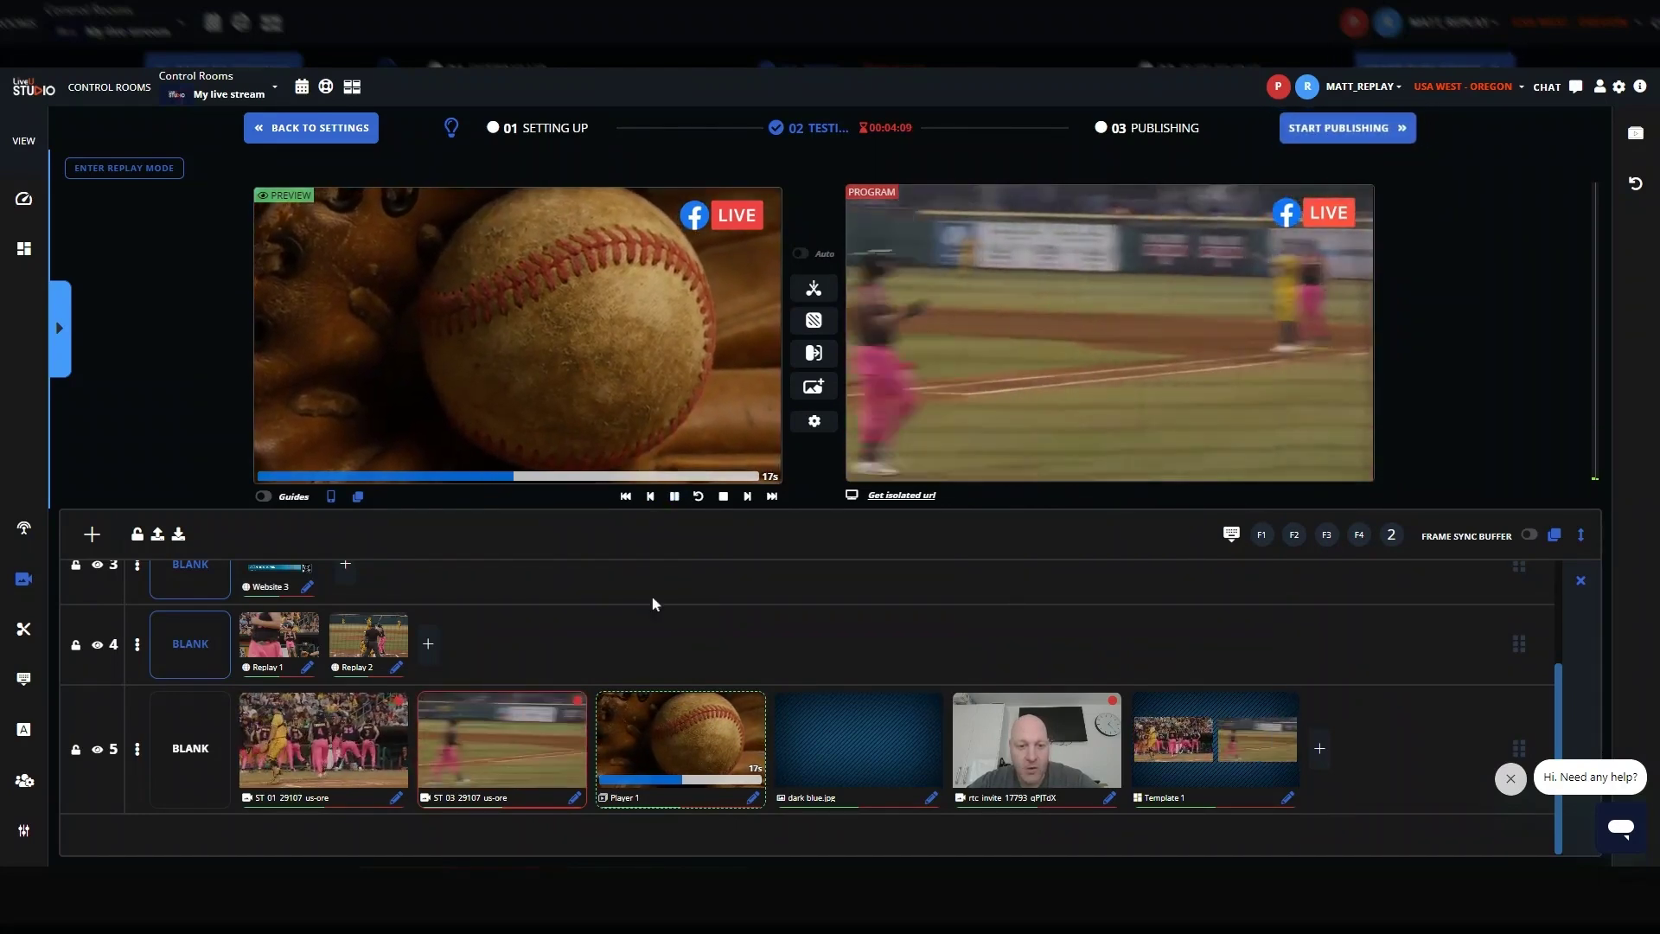
{"action": "left_click", "coordinate": [813, 387]}
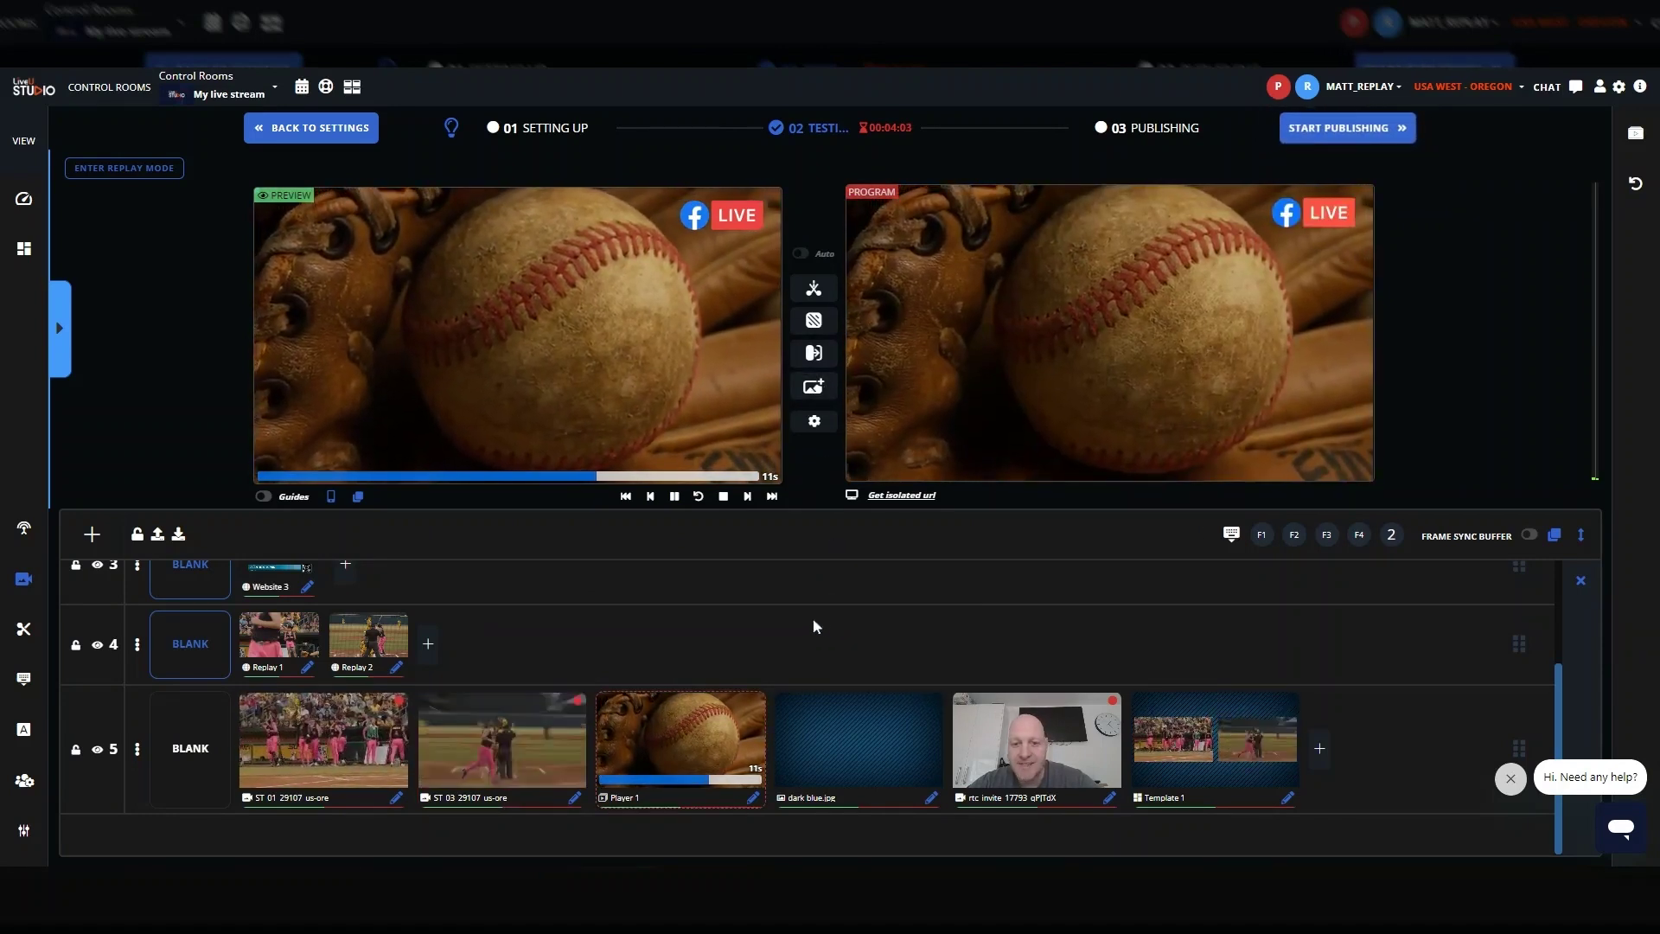
{"action": "scroll", "coordinate": [676, 624], "scroll_direction": "up", "scroll_amount": 3}
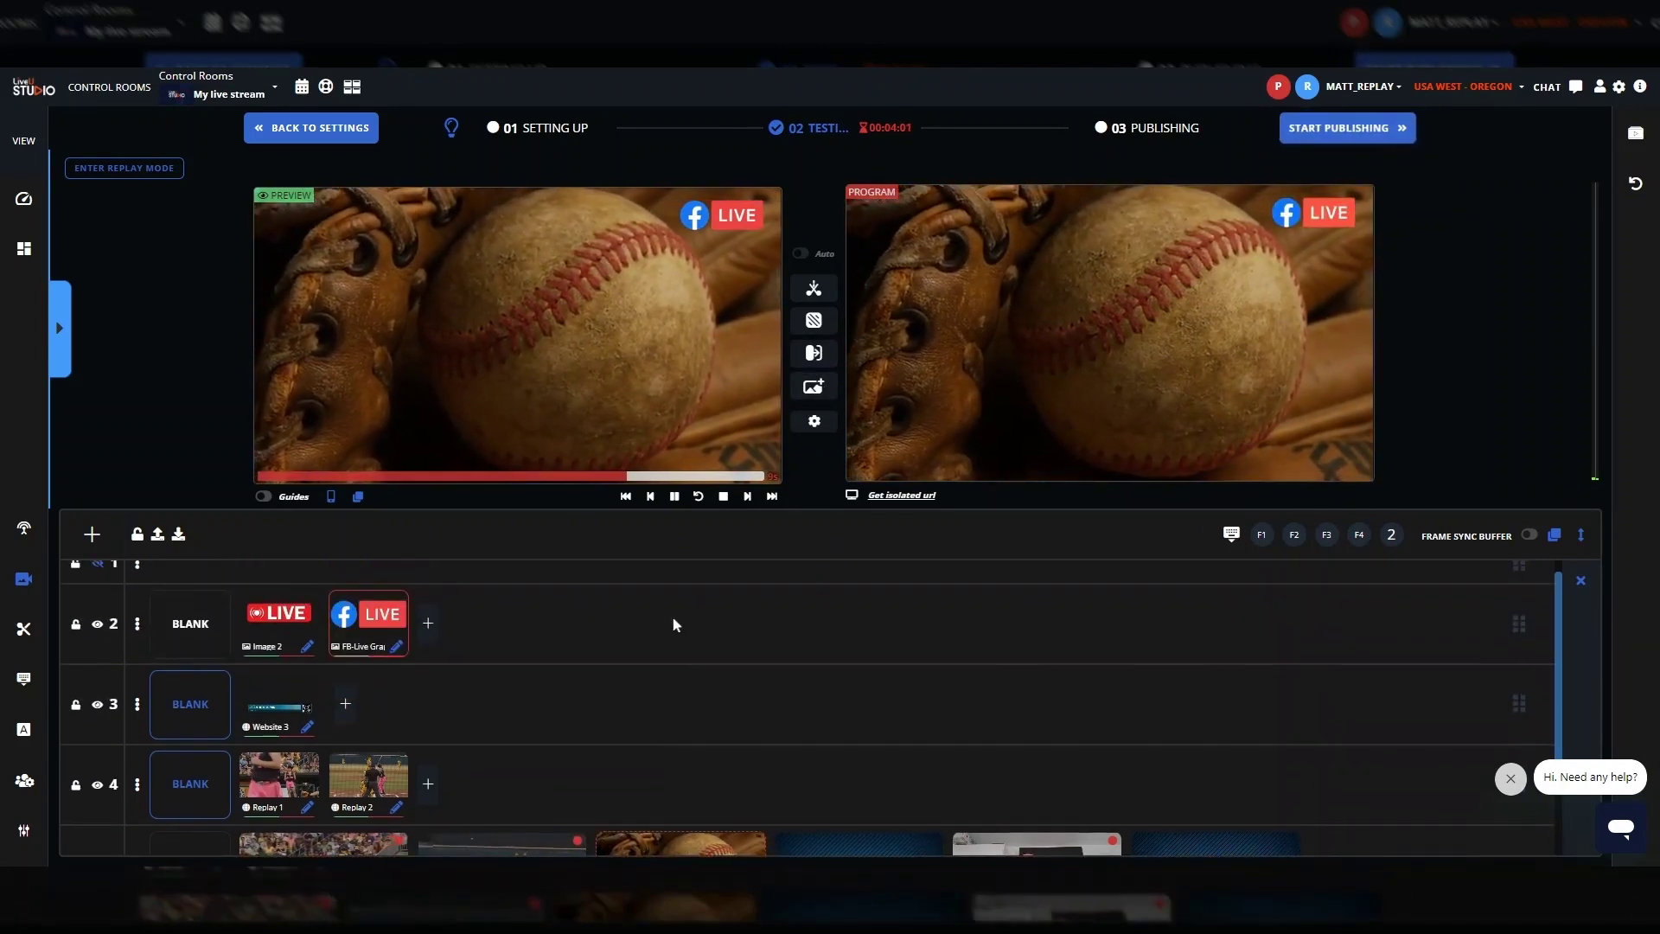
{"action": "scroll", "coordinate": [676, 624], "scroll_direction": "down", "scroll_amount": 3}
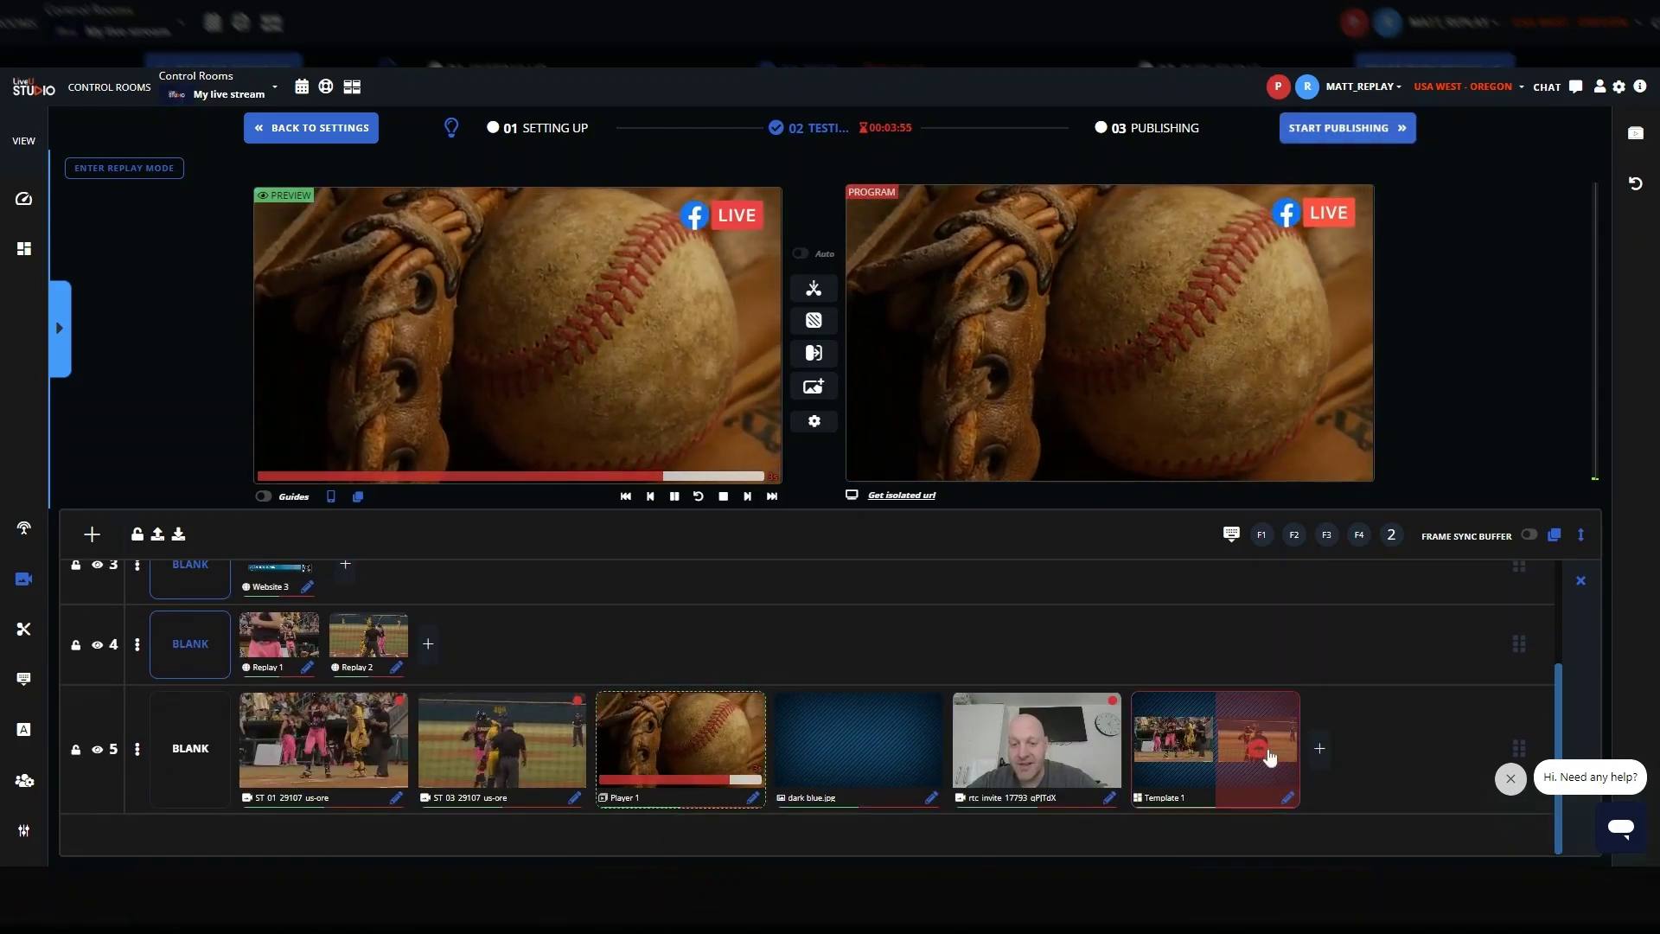
Load the ST 01 camera tile from layer 1 into Preview, leaving ST 03 on Program.
{"action": "left_click", "coordinate": [1268, 757]}
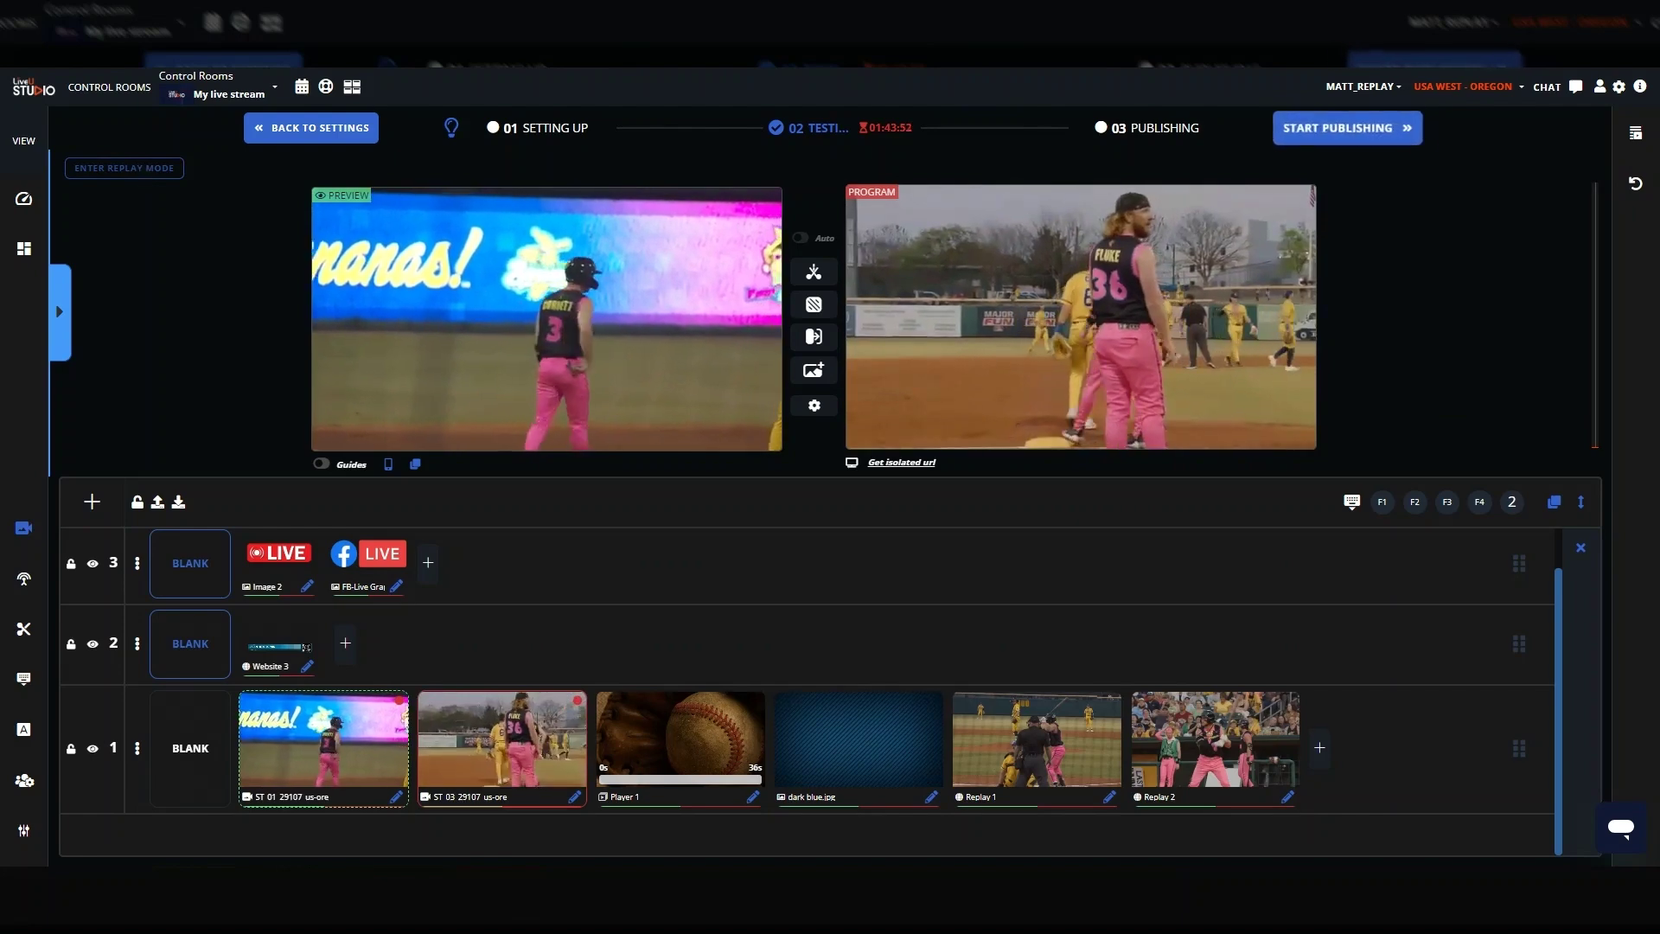
Enter replay mode and cue camera A's replay back to about 00:15:10 with the -10, -5 and 5 skips.
{"action": "left_click", "coordinate": [143, 171]}
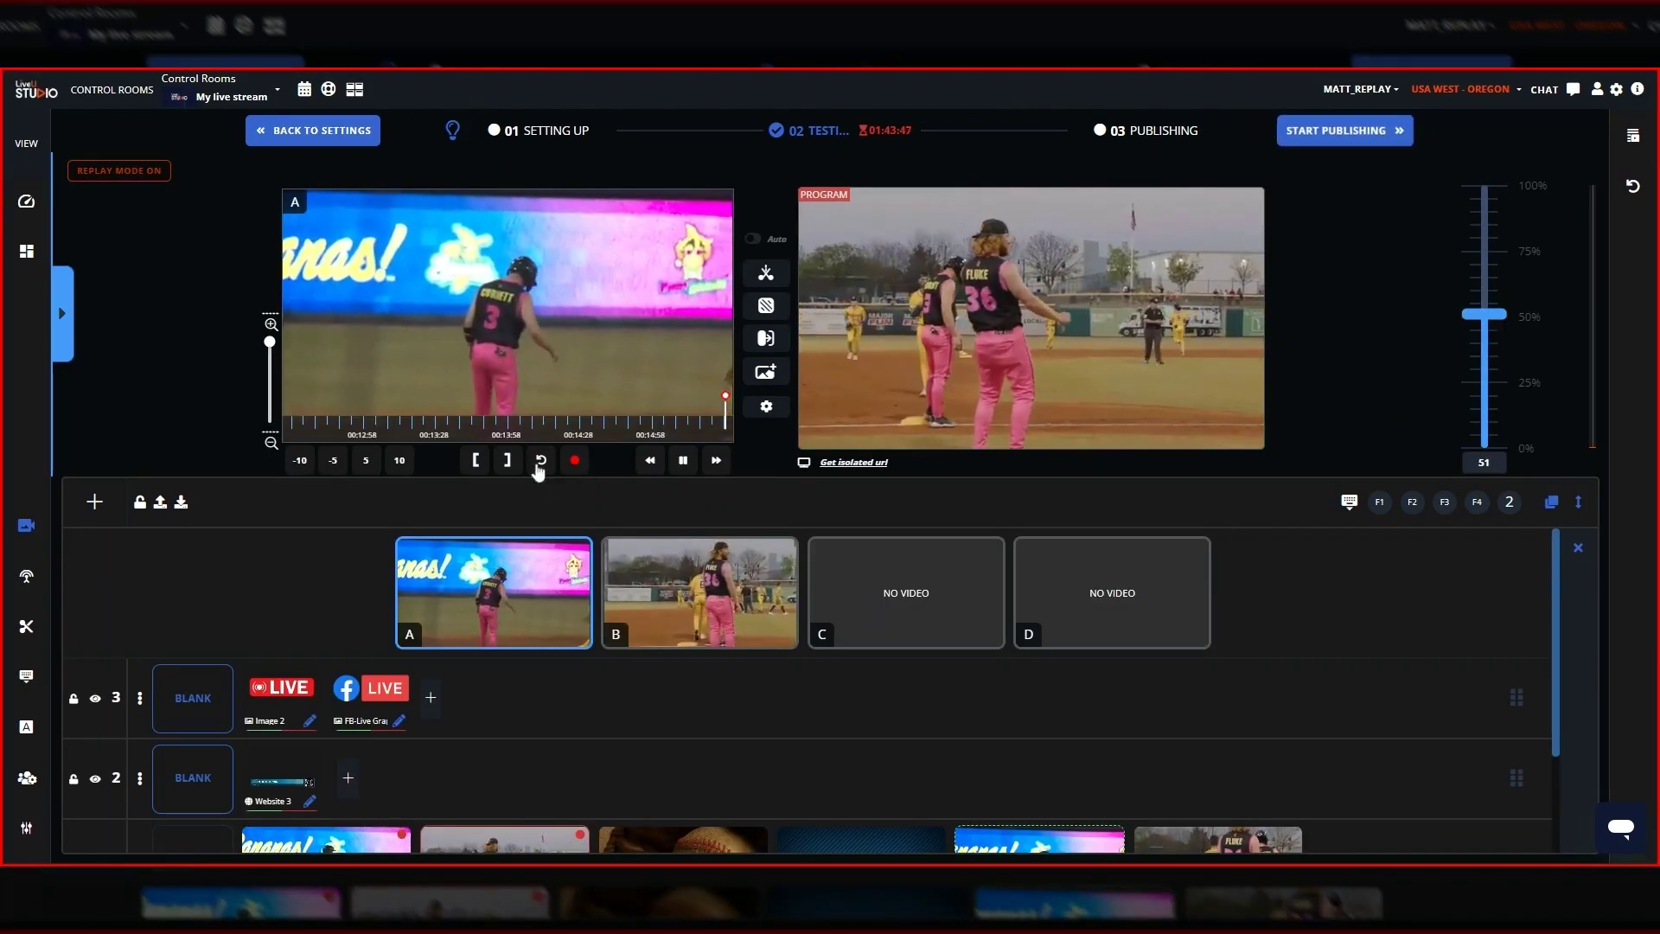
{"action": "left_click", "coordinate": [302, 461]}
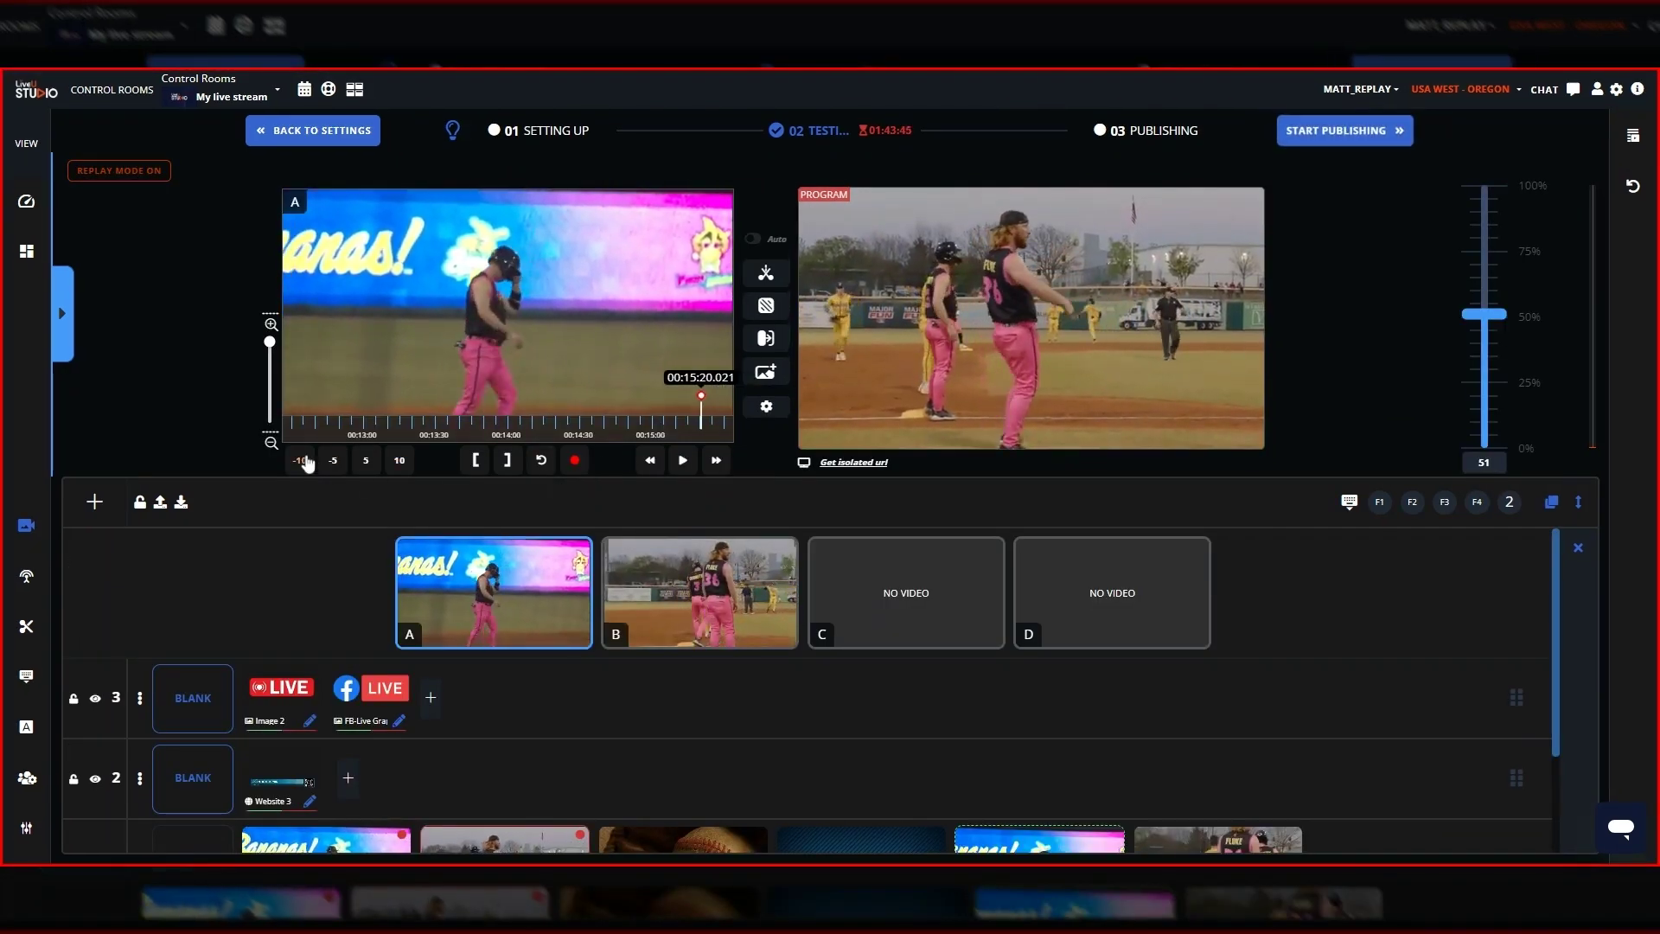
{"action": "left_click", "coordinate": [302, 461]}
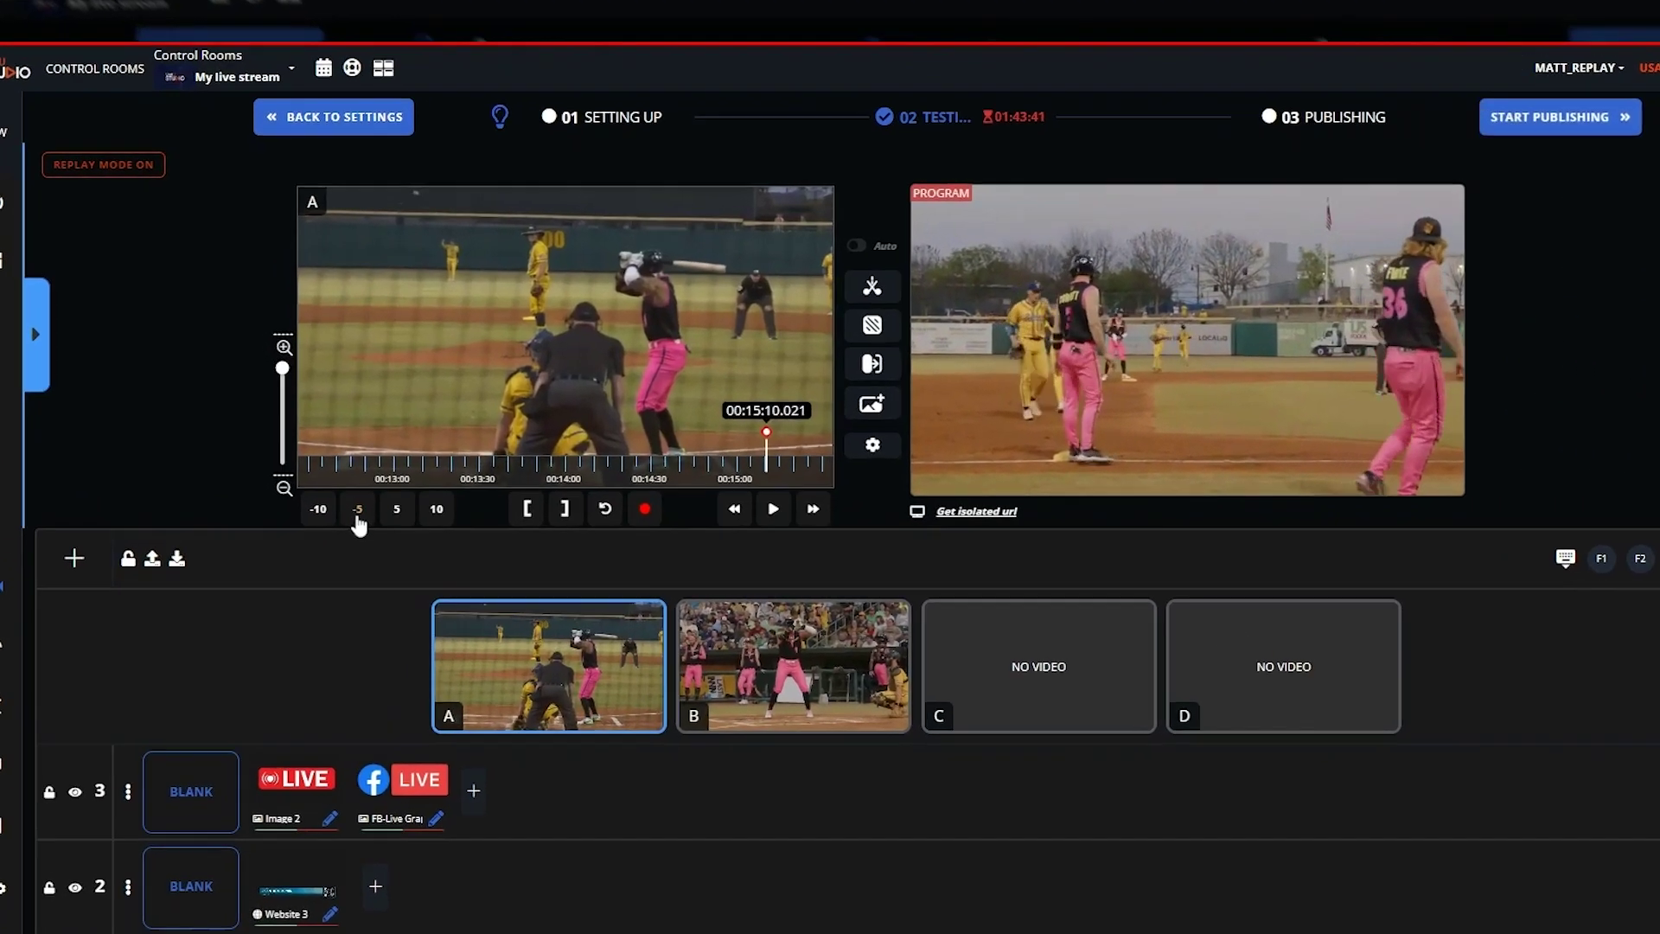
{"action": "left_click", "coordinate": [332, 462]}
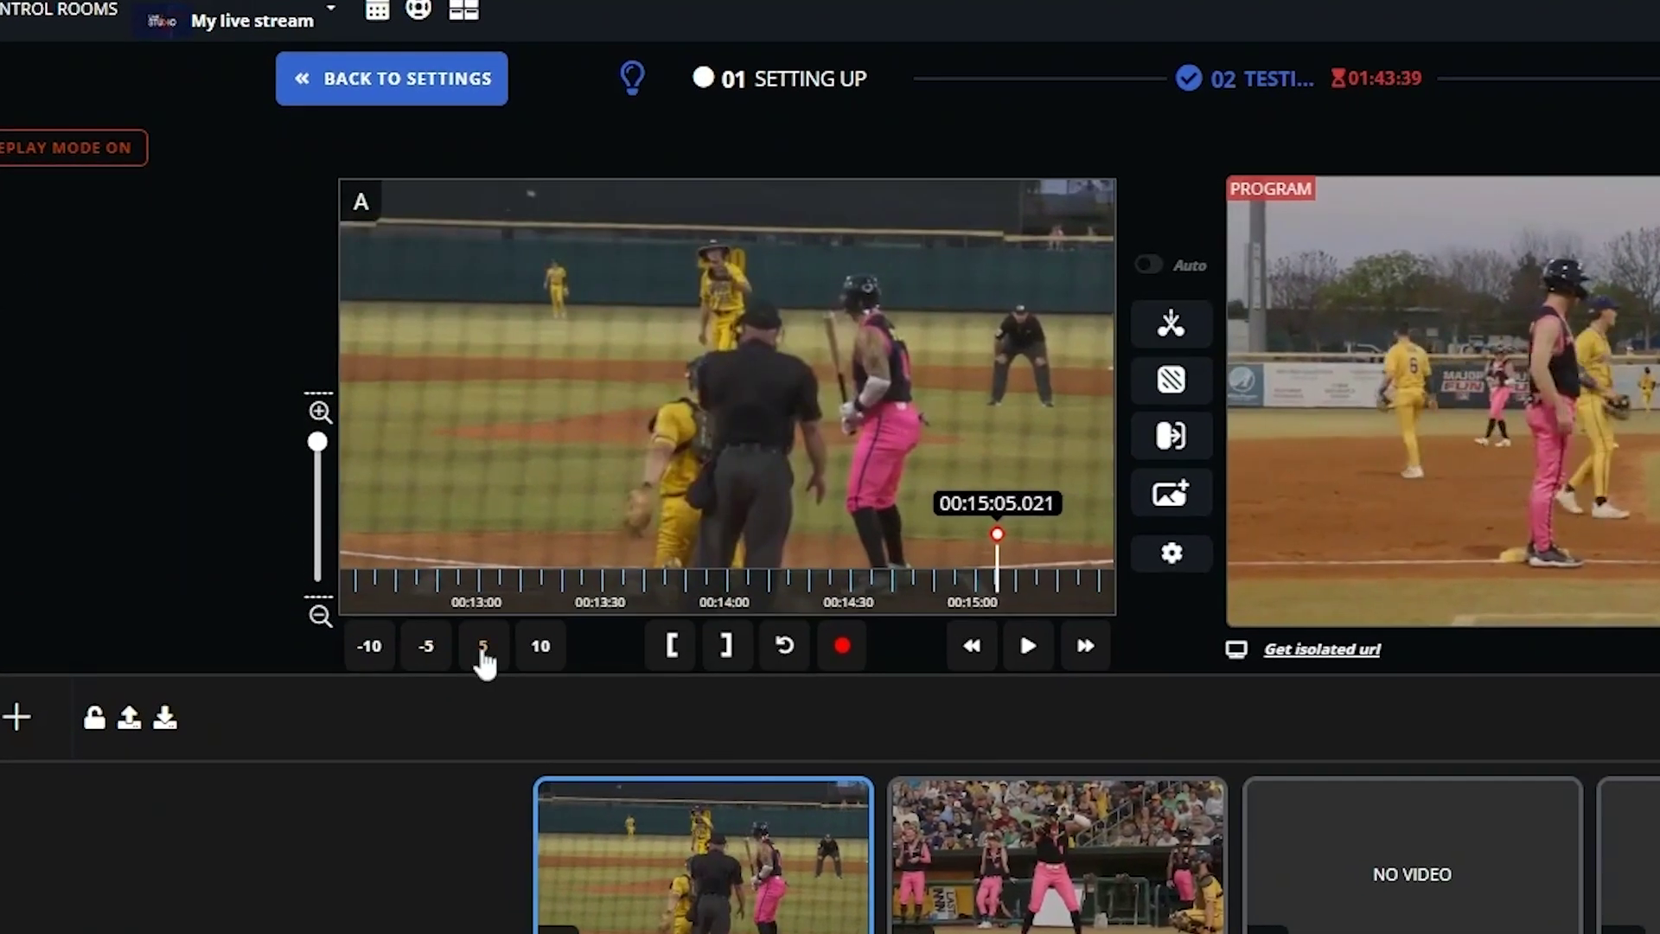
{"action": "left_click", "coordinate": [478, 642]}
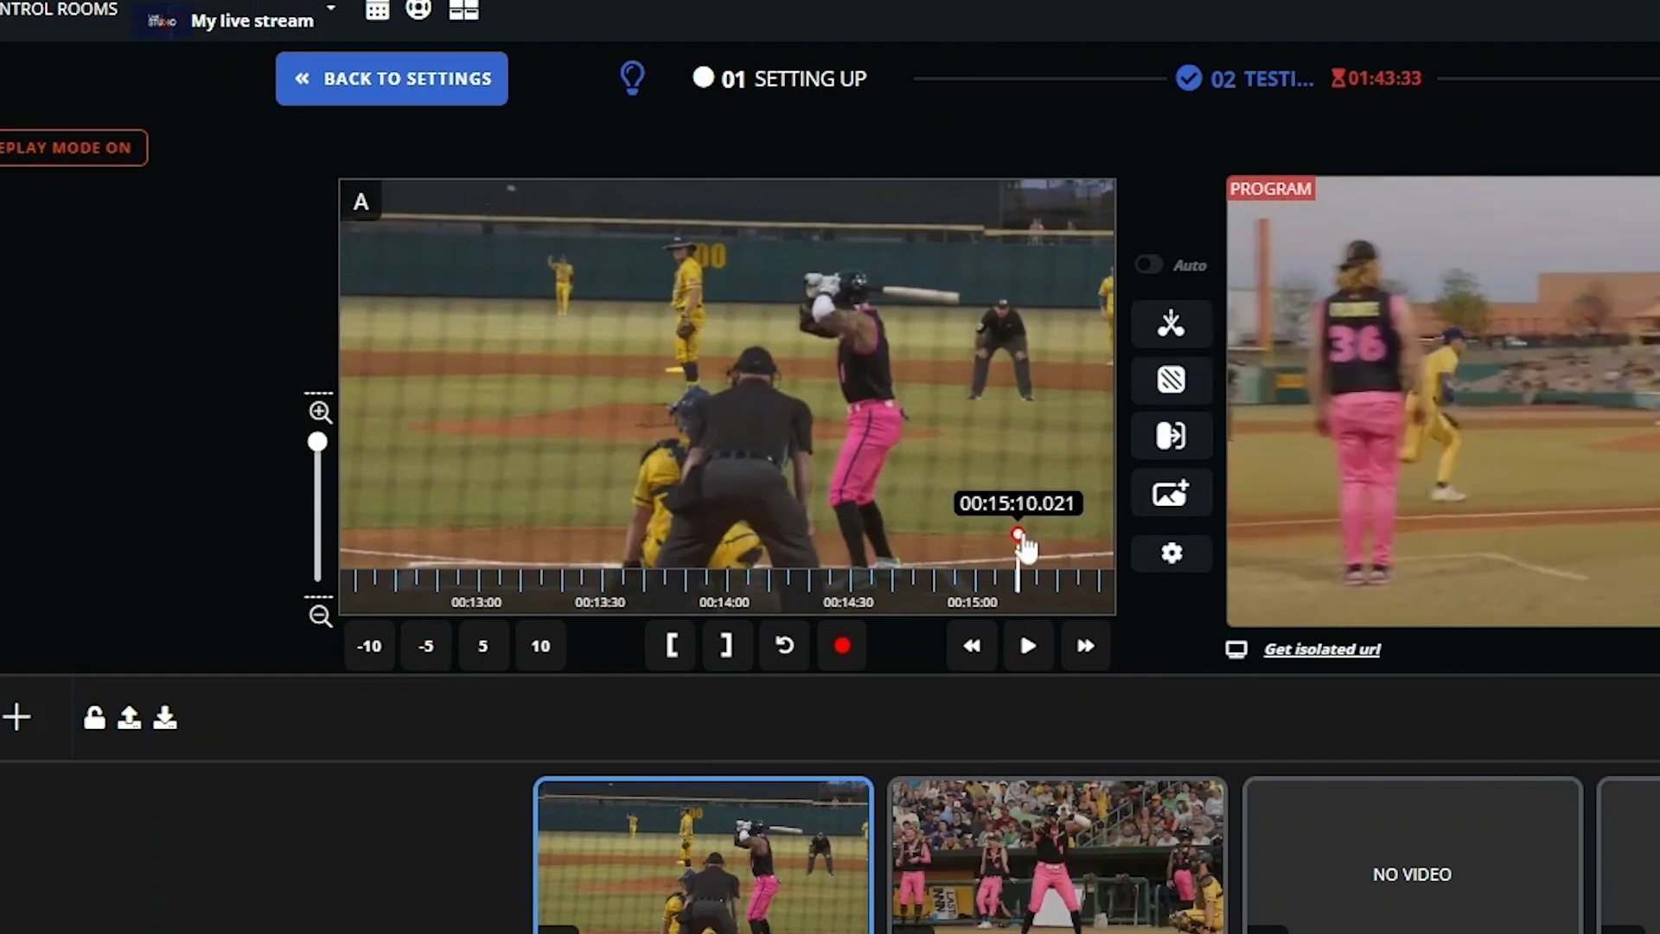
{"action": "left_click_drag", "start_coordinate": [1024, 546], "coordinate": [1022, 545]}
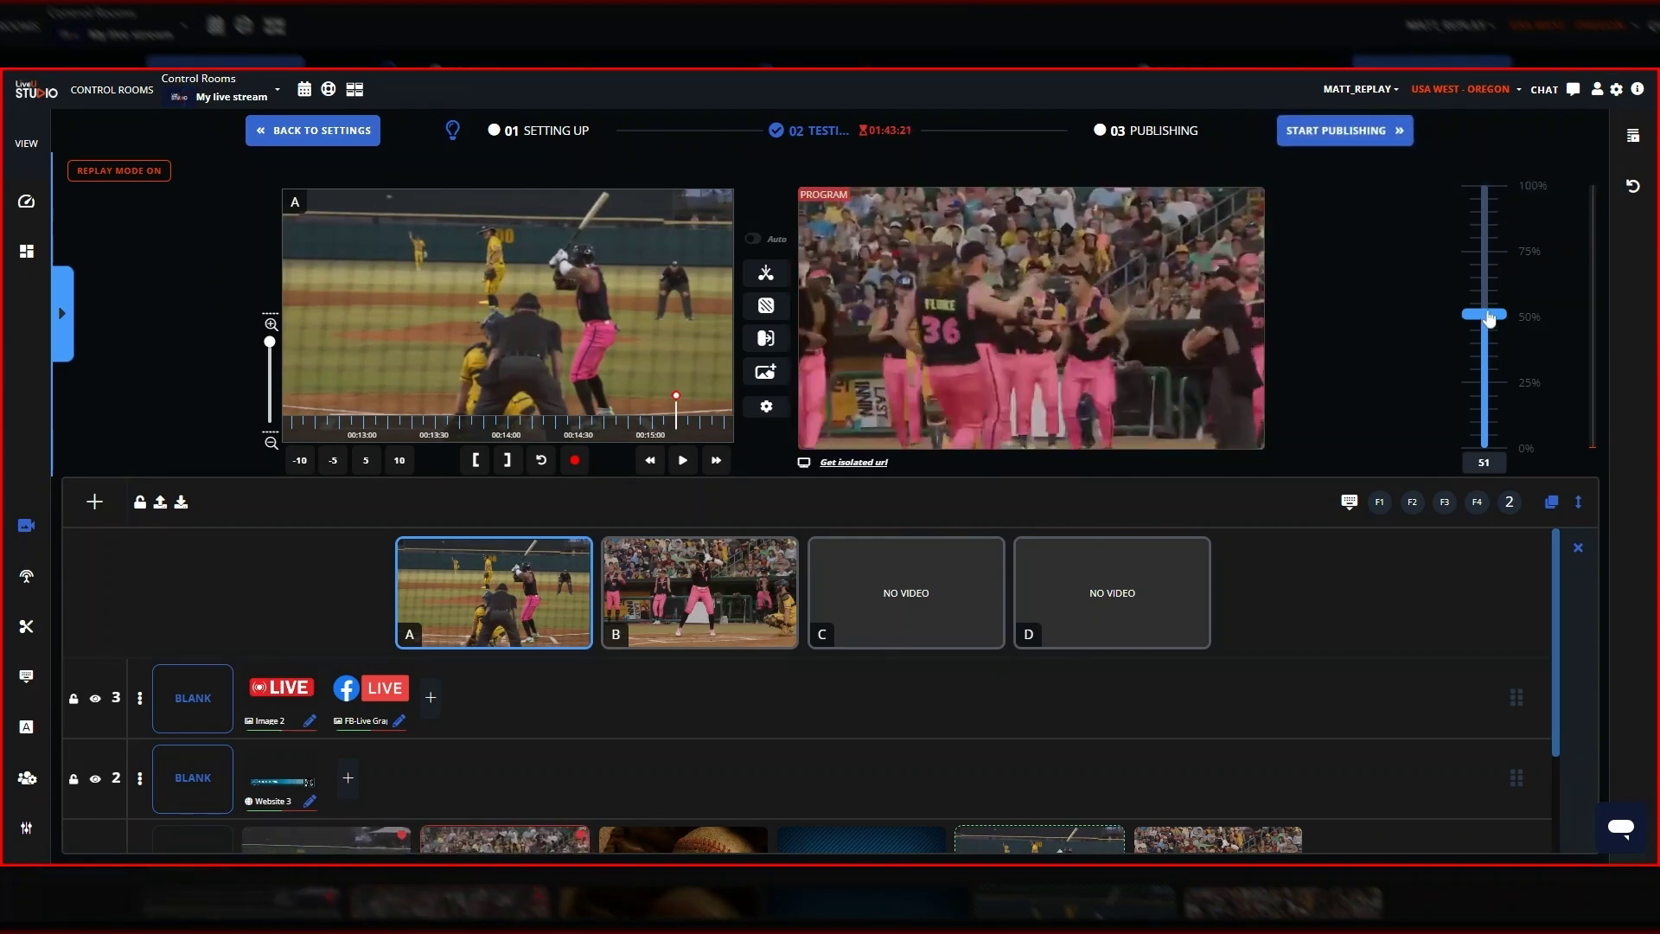
Set replay speed to 64, 50, then 32 percent, return it to 100, and hide the A–D camera tiles.
{"action": "left_click_drag", "start_coordinate": [1489, 322], "coordinate": [1503, 195]}
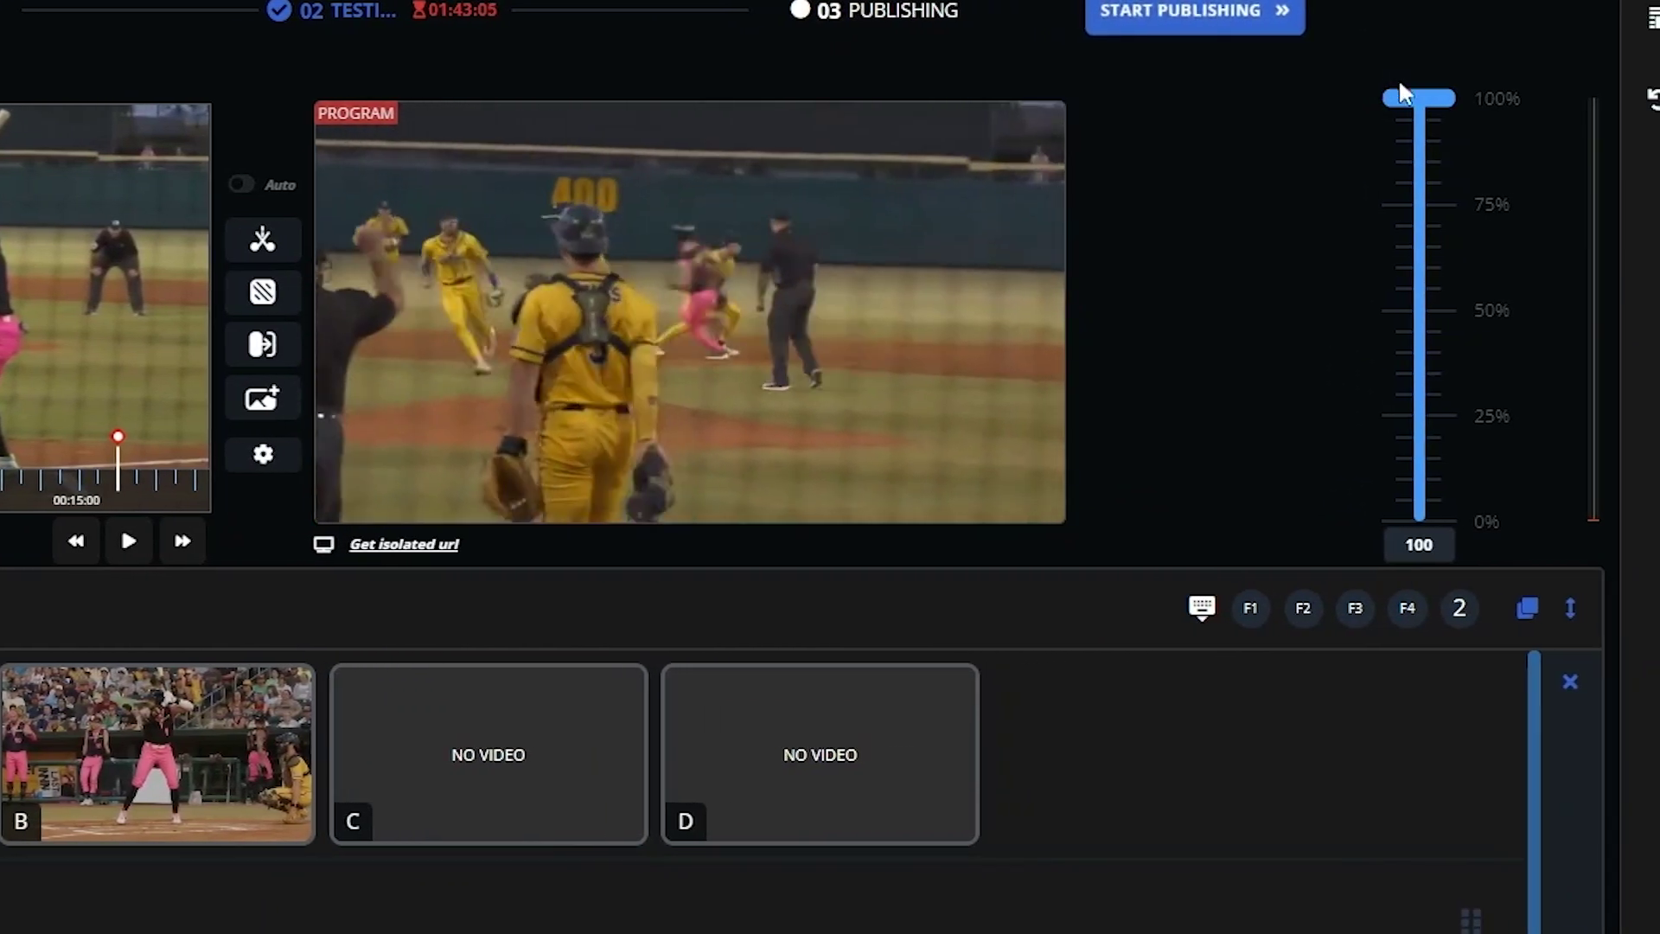
{"action": "left_click_drag", "start_coordinate": [1413, 99], "coordinate": [1425, 327]}
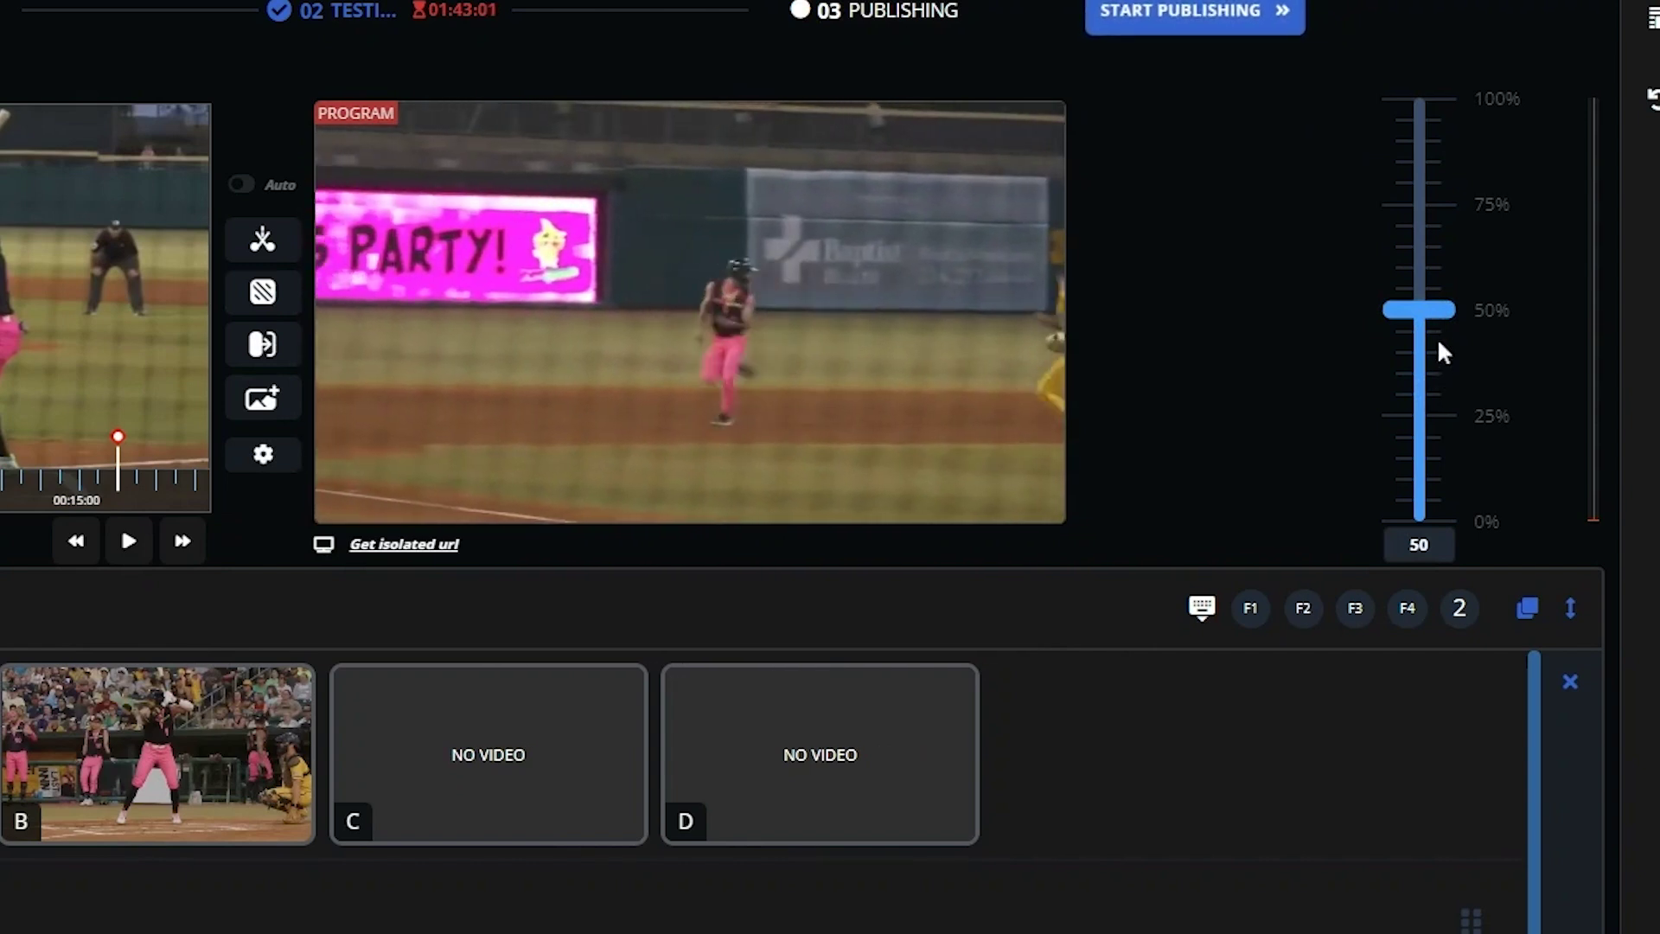
{"action": "left_click_drag", "start_coordinate": [1437, 311], "coordinate": [1439, 393]}
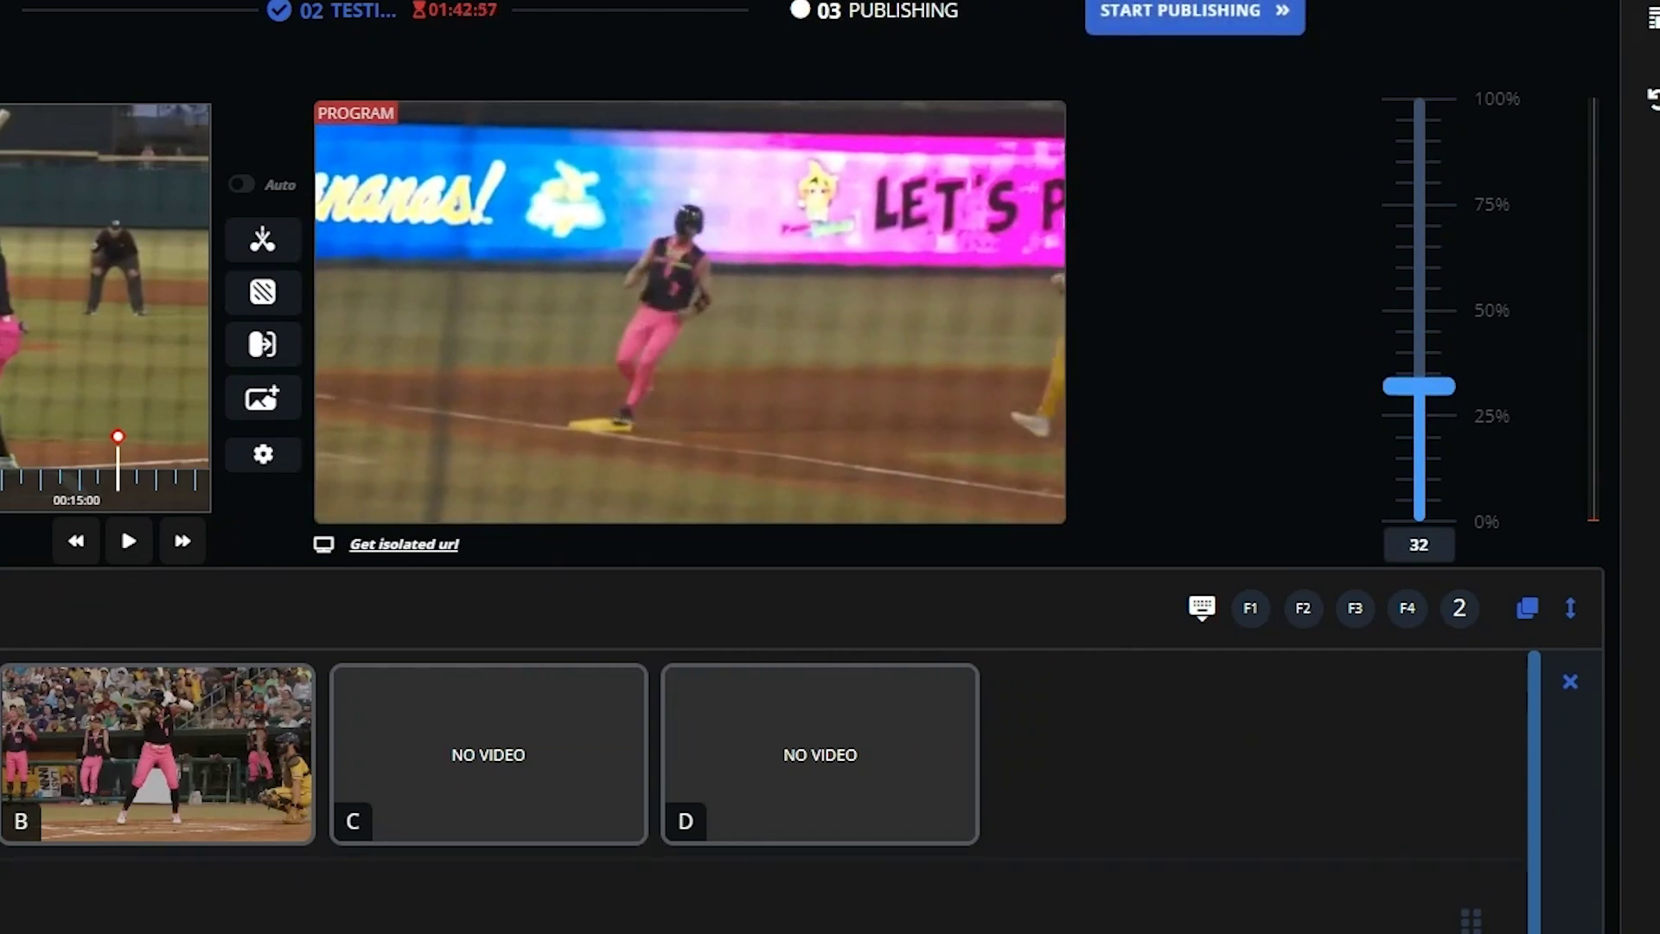
{"action": "left_click_drag", "start_coordinate": [1439, 386], "coordinate": [1502, 35]}
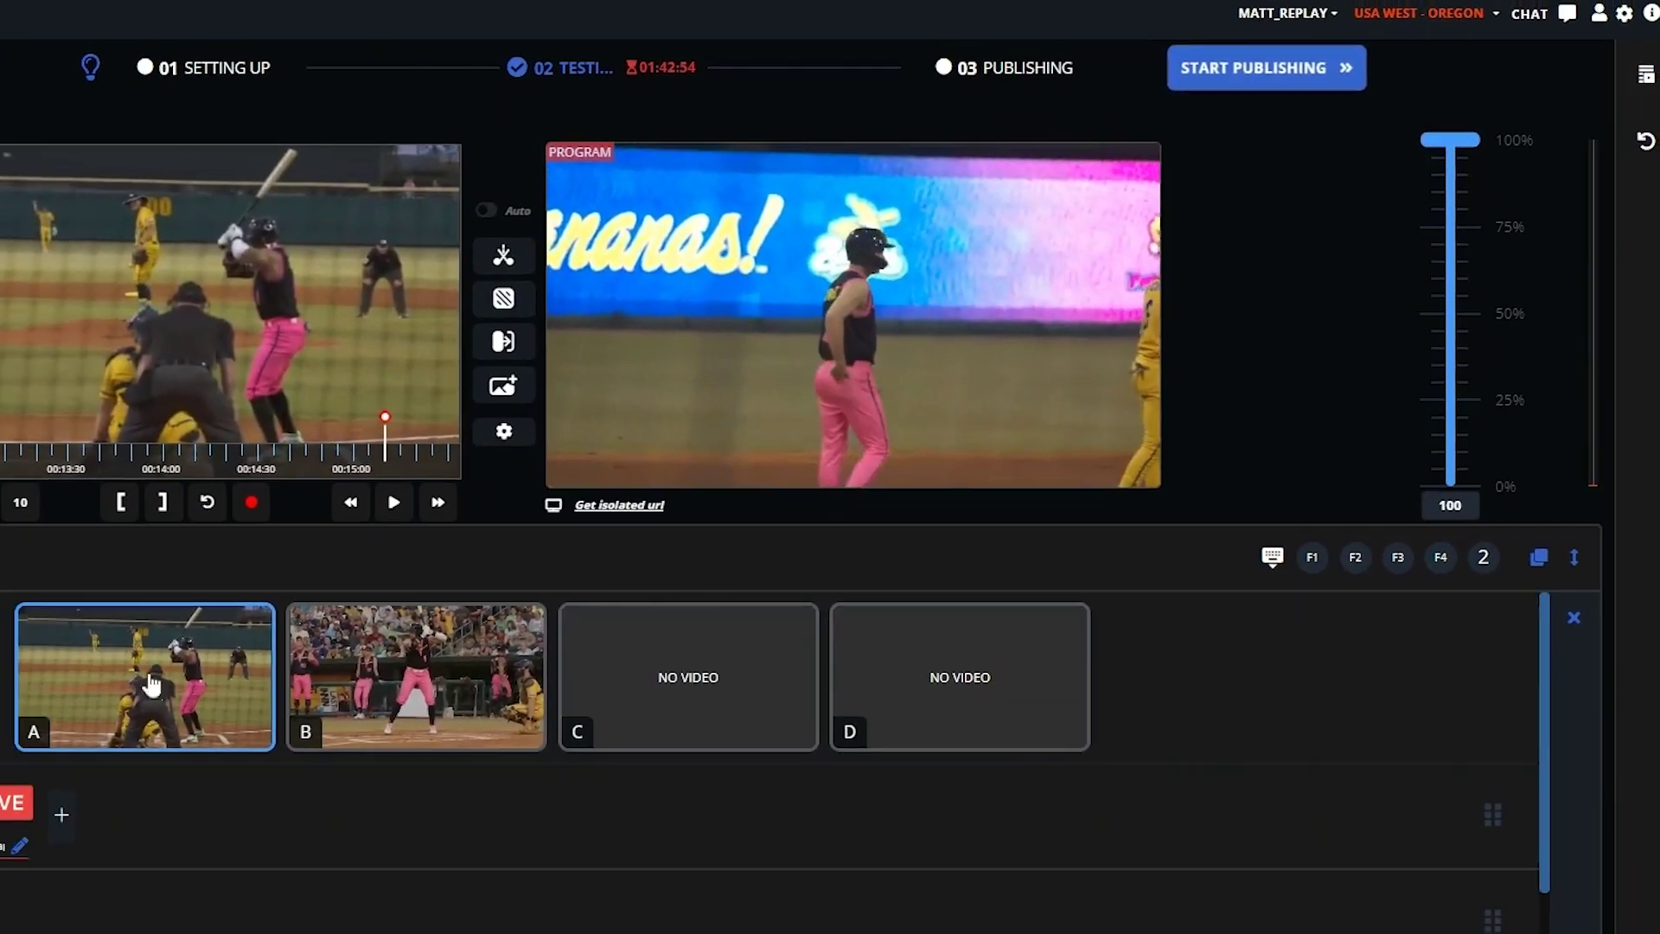
{"action": "left_click", "coordinate": [151, 684]}
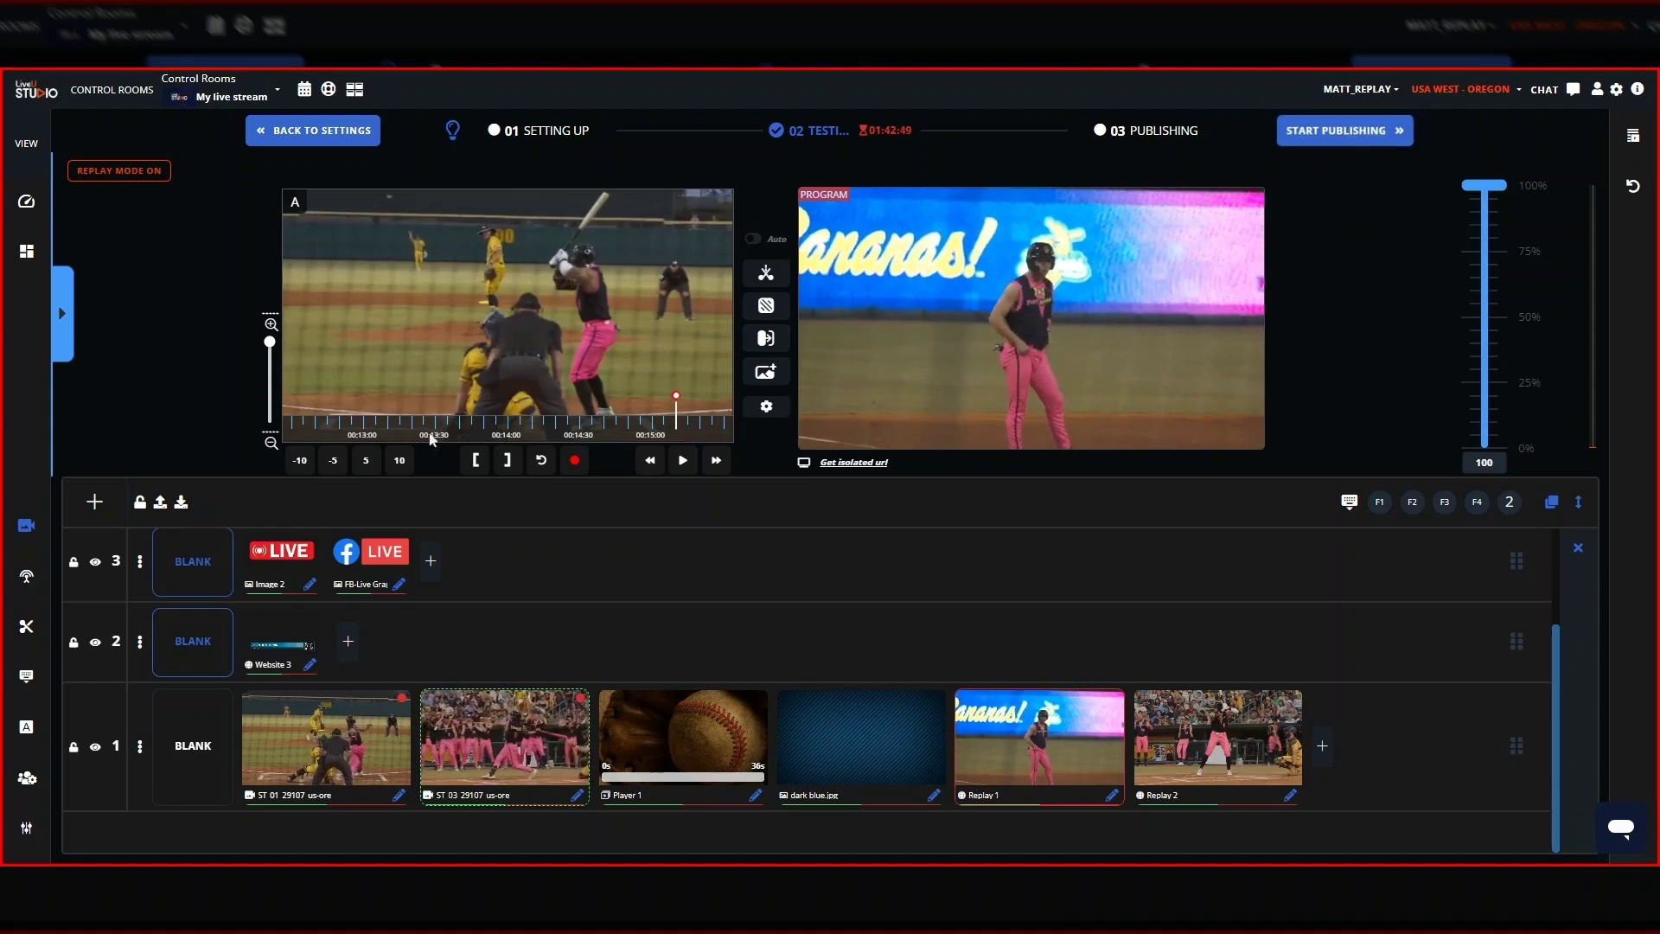
Exit replay mode and take the ST 03 crowd clip to Program with the stinger transition.
{"action": "left_click", "coordinate": [505, 735]}
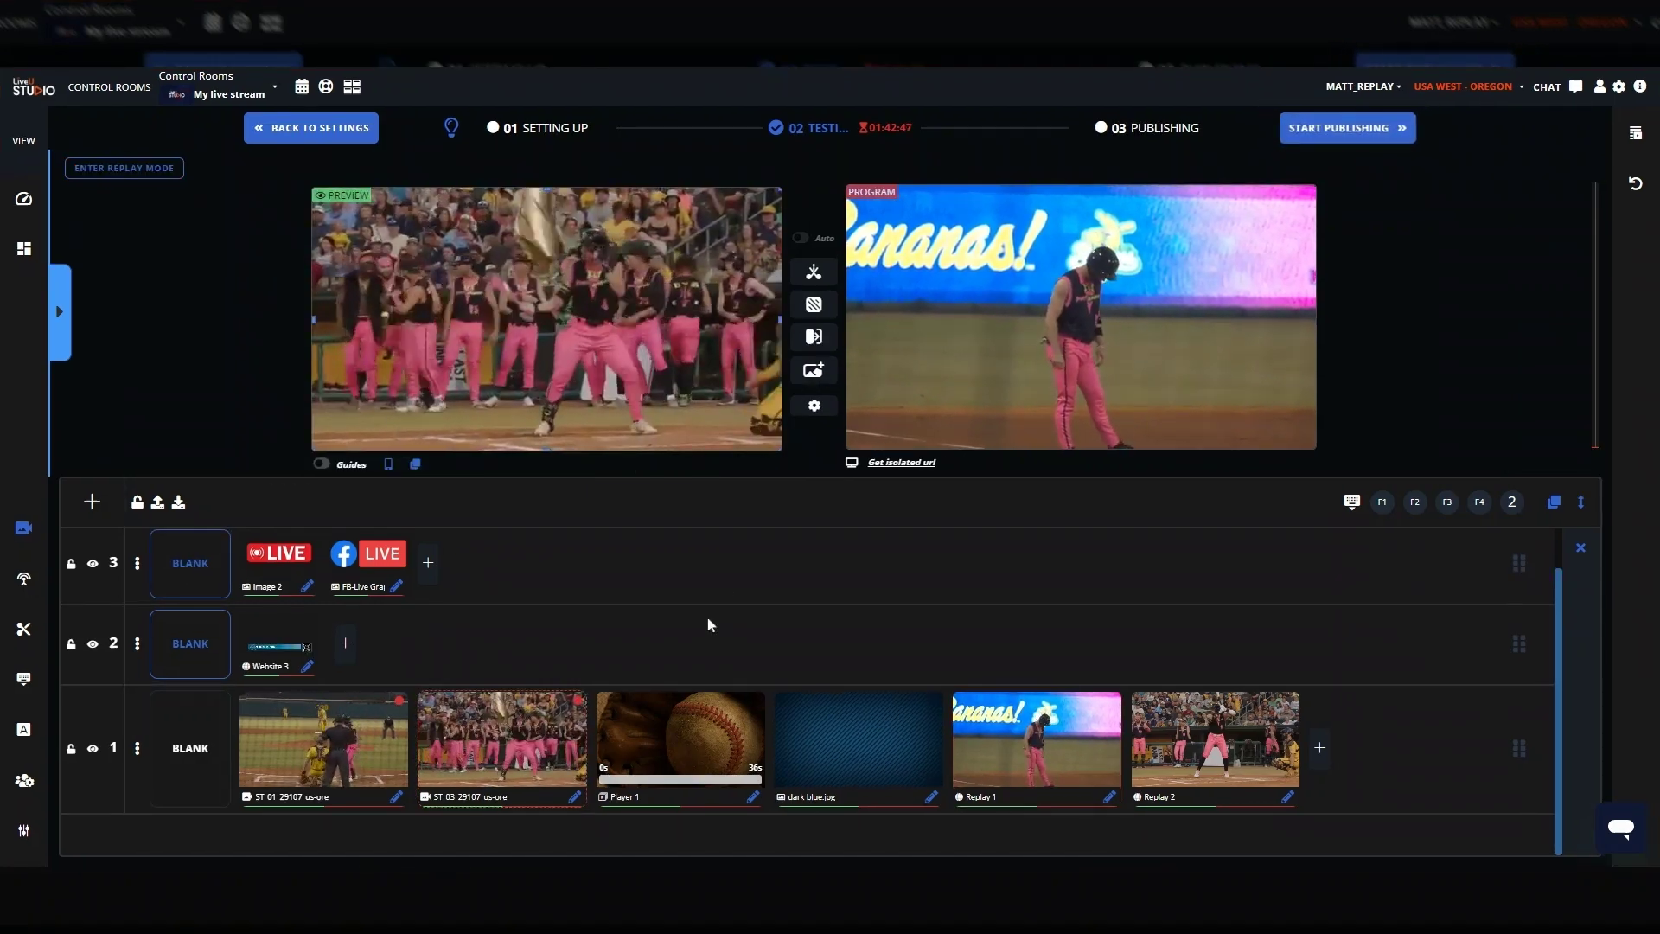
{"action": "key", "text": "space"}
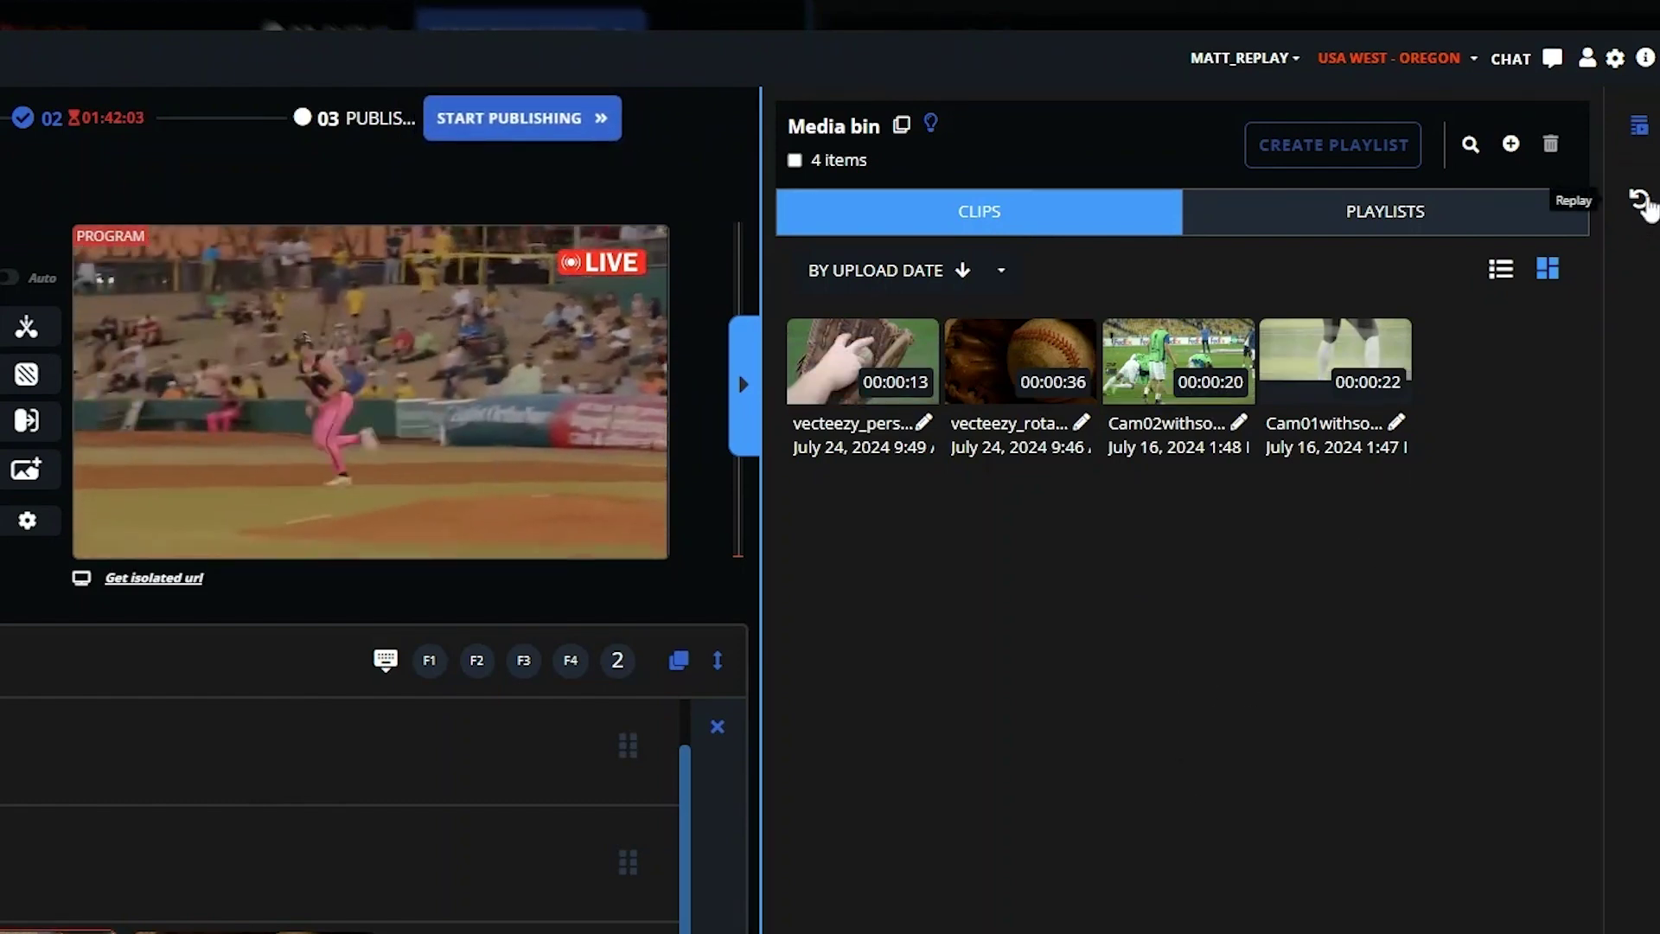
Pop out the Replay controls, rewind 10 seconds, raise speed from 21 to 62, then close the panel.
{"action": "left_click", "coordinate": [1641, 201]}
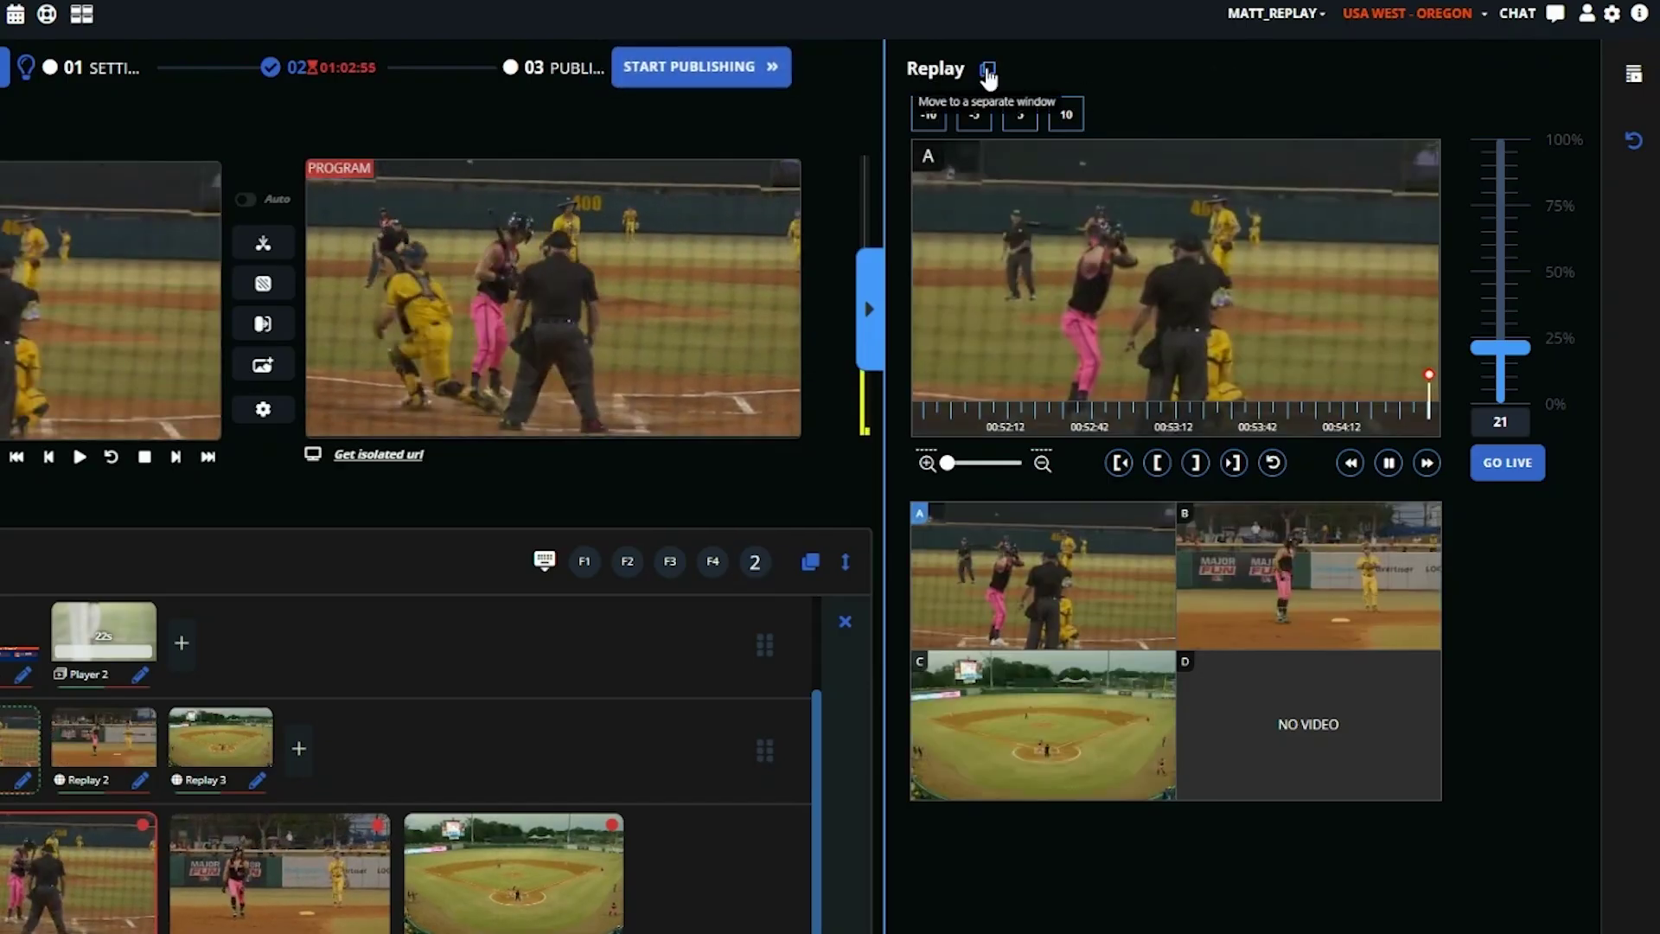
{"action": "left_click", "coordinate": [987, 72]}
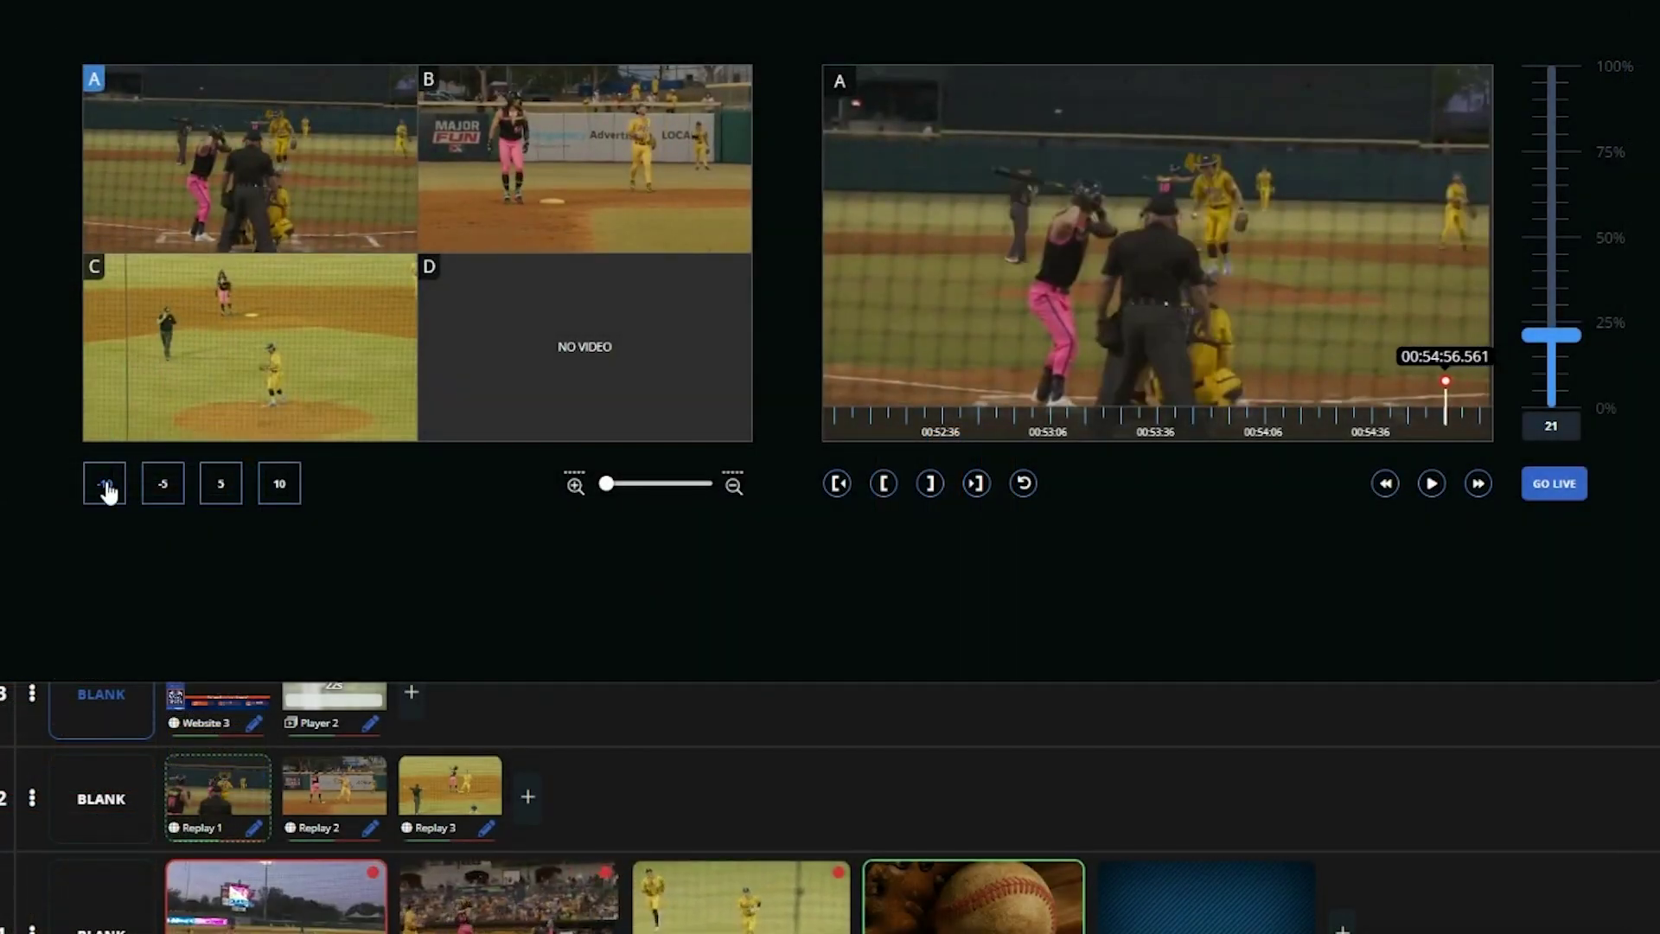
{"action": "left_click", "coordinate": [107, 489]}
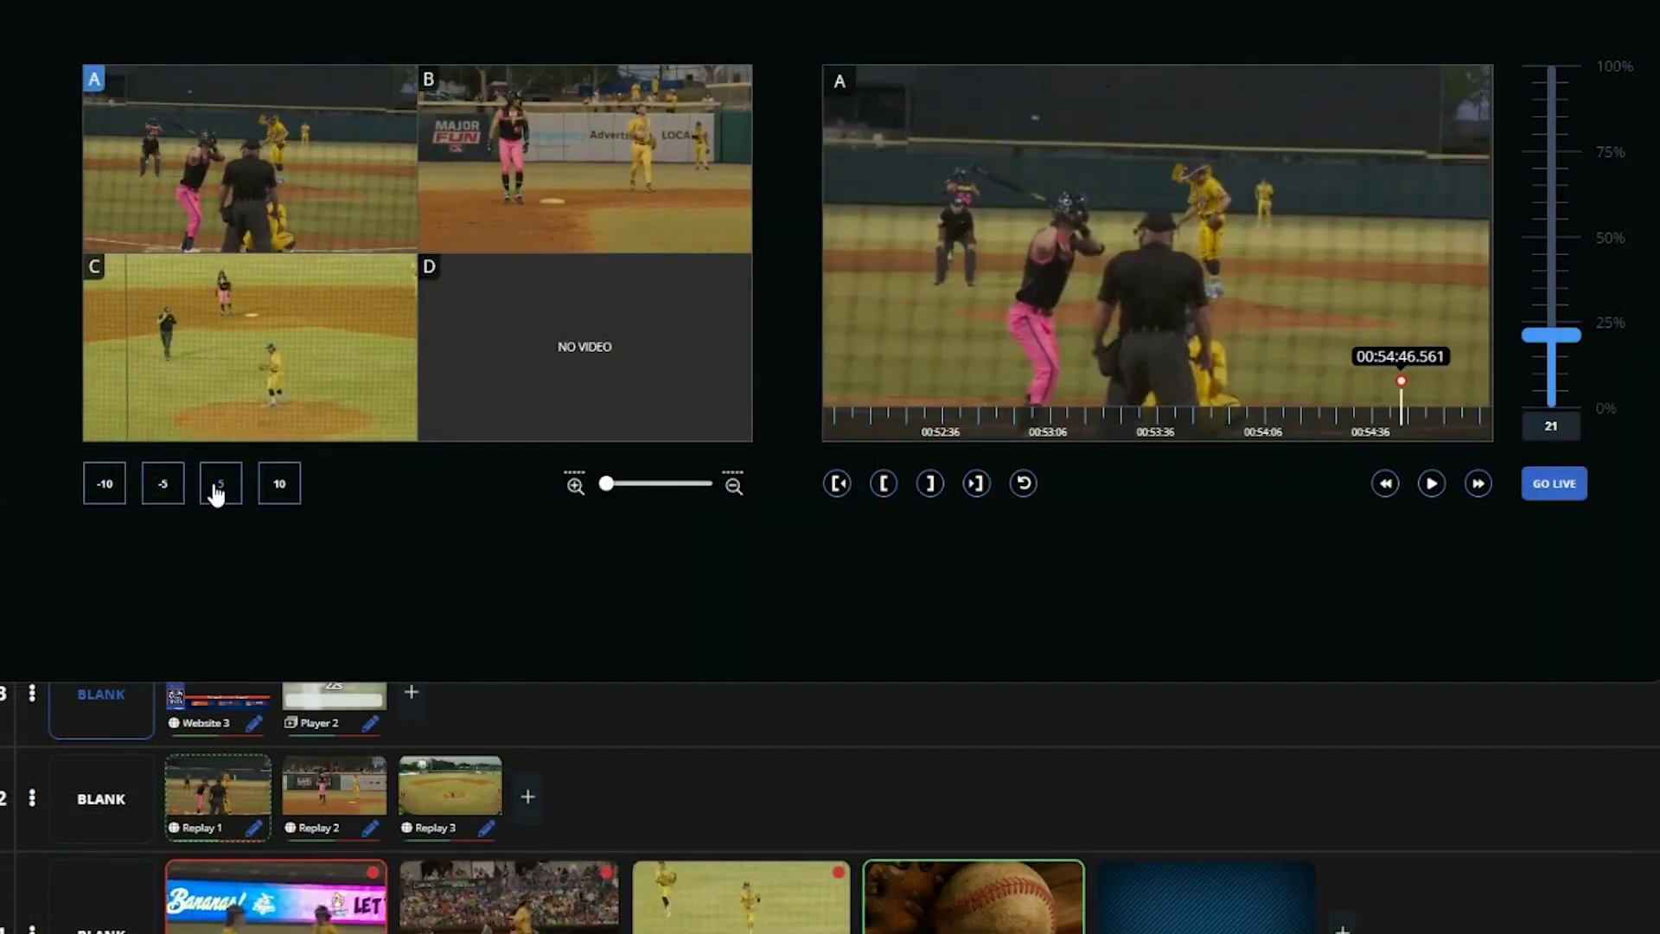
{"action": "left_click_drag", "start_coordinate": [1566, 336], "coordinate": [1568, 198]}
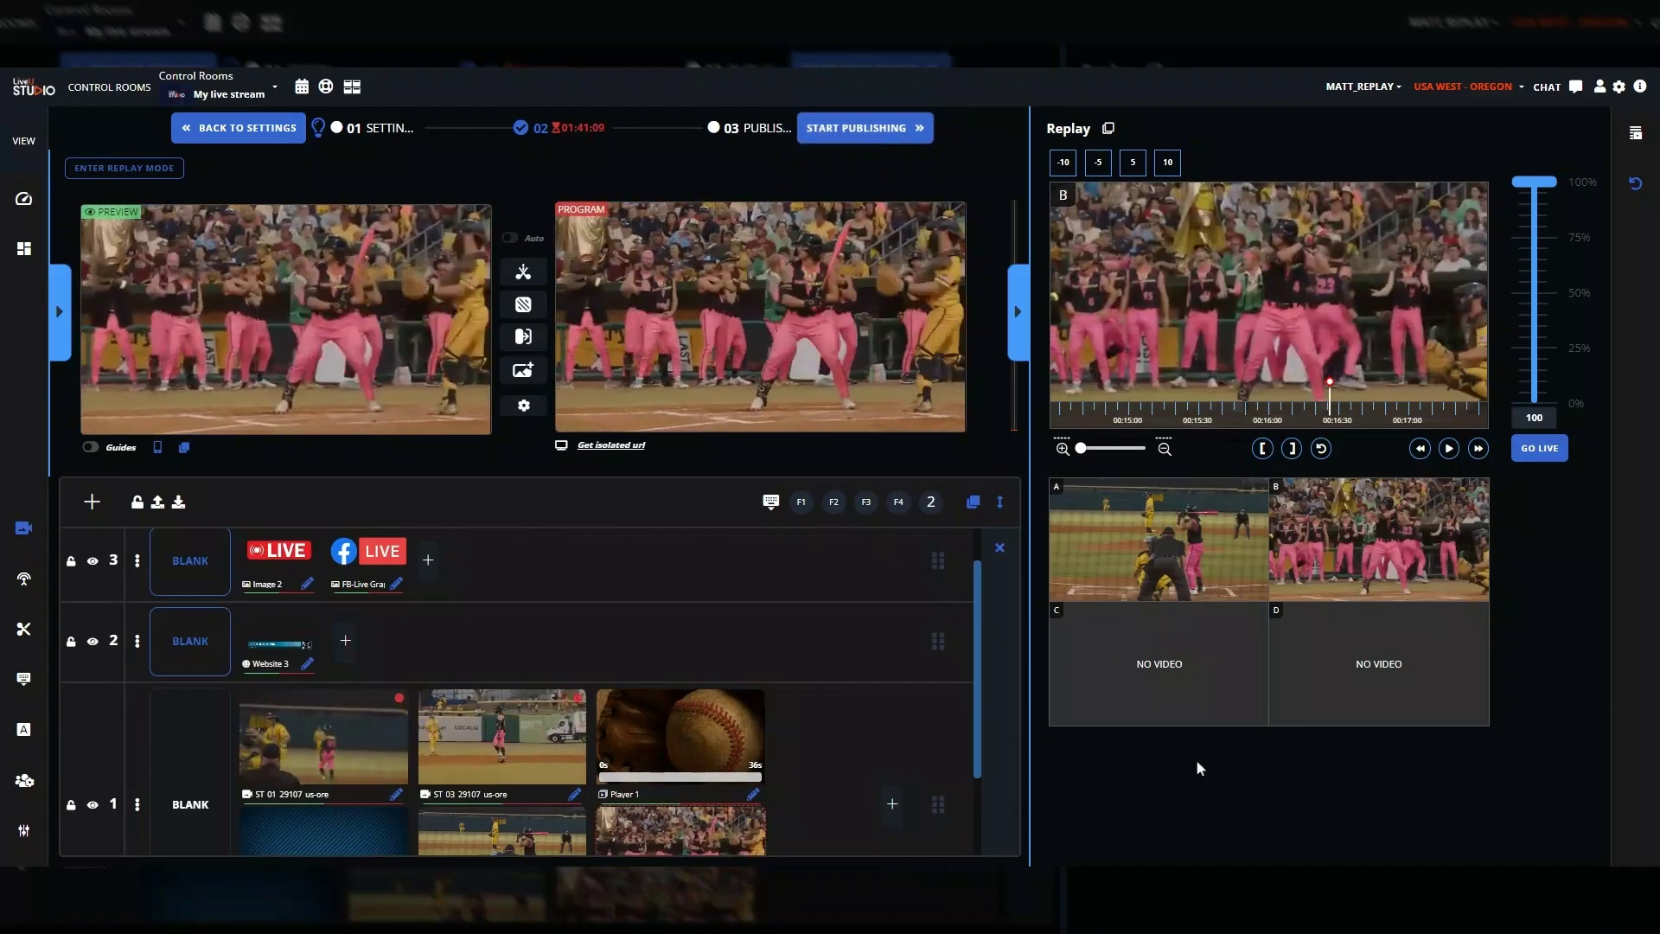
{"action": "left_click", "coordinate": [1019, 313]}
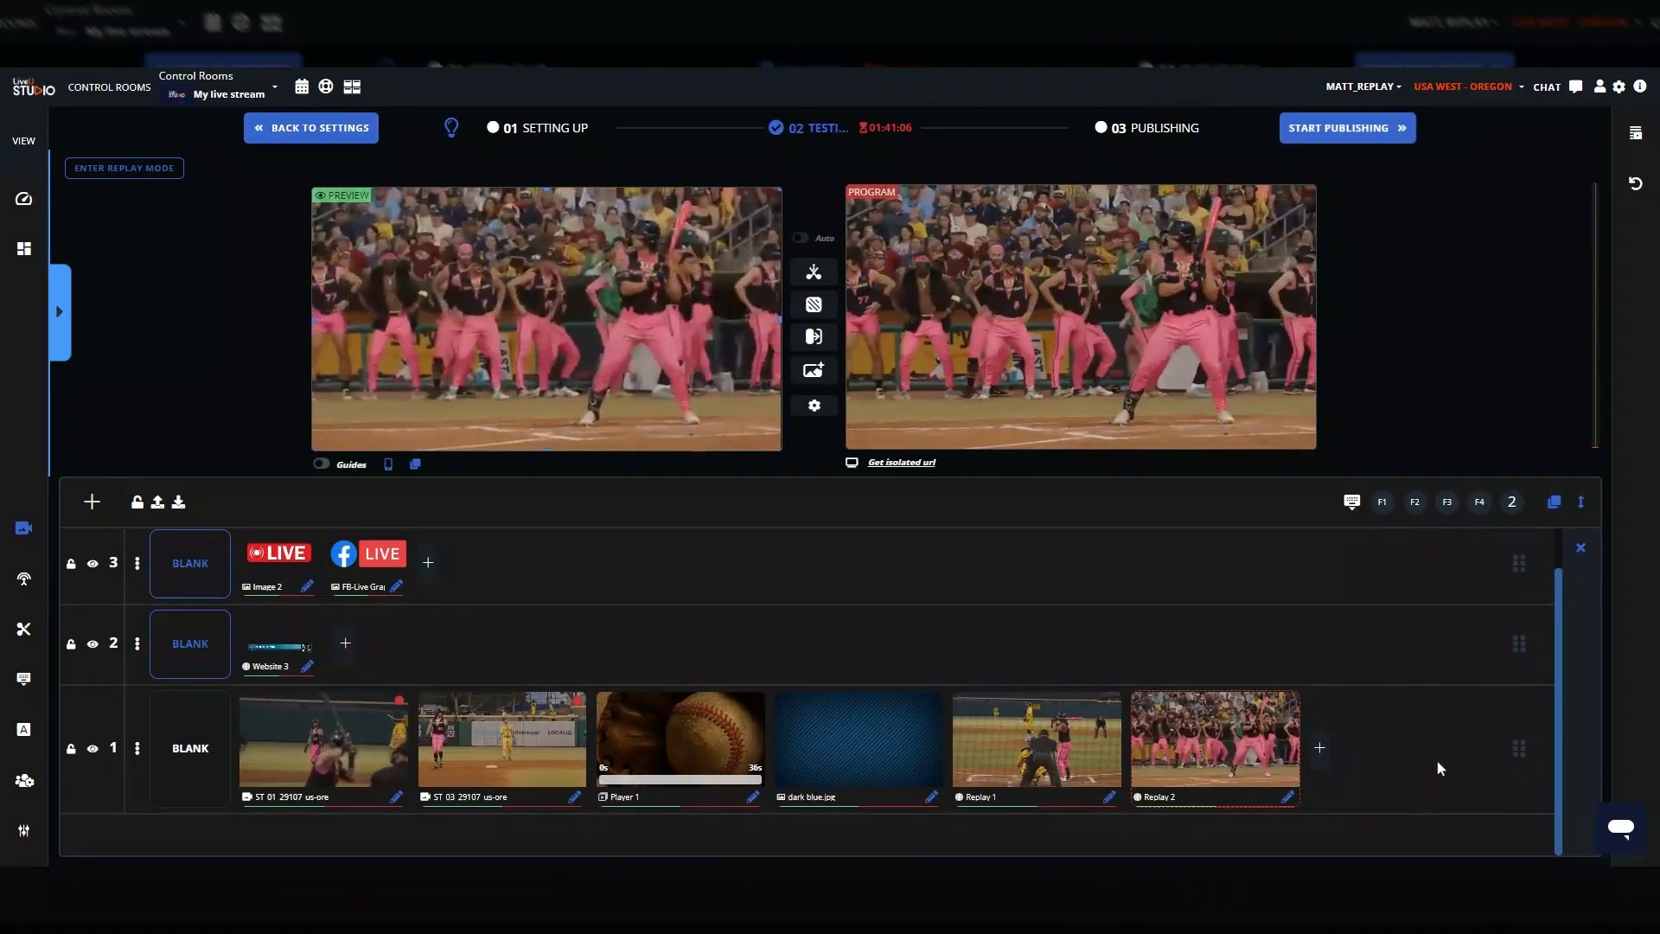